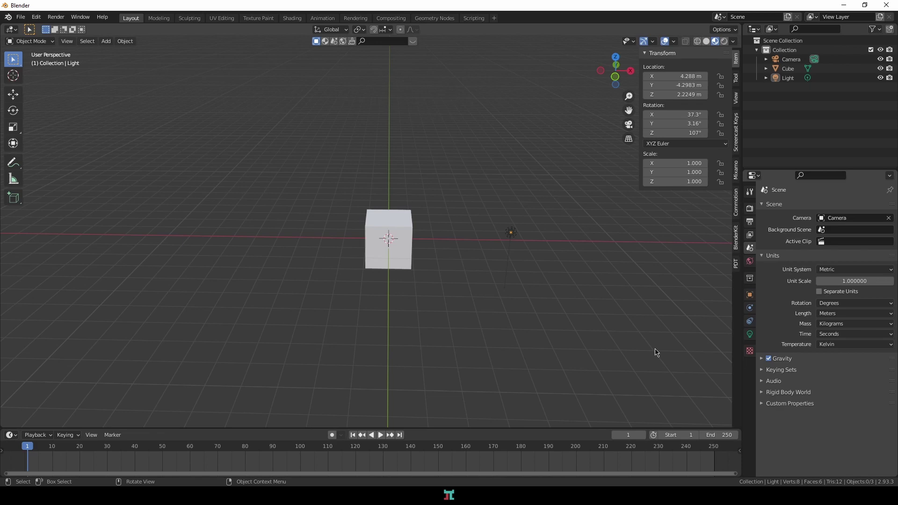
# - Delete the default cube and add a Suzanne monkey head in its place
pyautogui.click(407, 231)
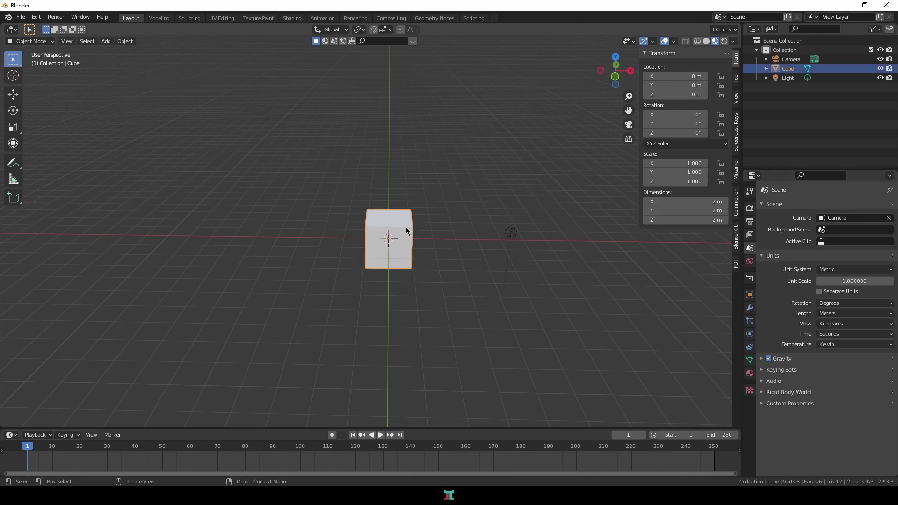
pyautogui.press('Delete')
pyautogui.hotkey('shift', 'a')
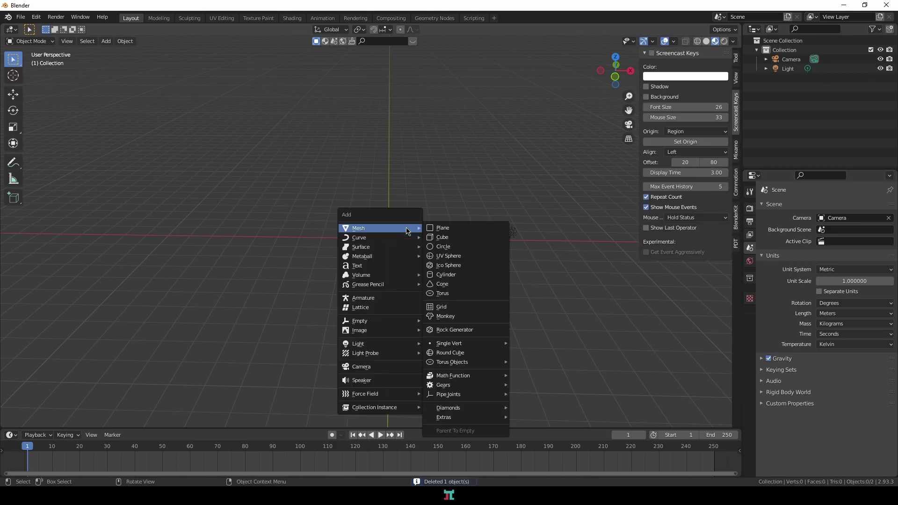
pyautogui.click(461, 314)
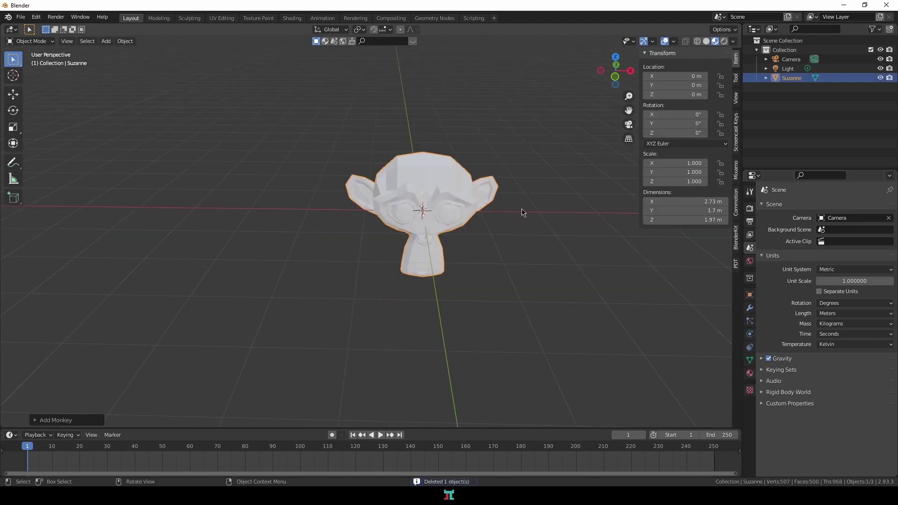
pyautogui.moveTo(438, 192)
pyautogui.mouseDown(button='middle')
pyautogui.moveTo(461, 196)
pyautogui.moveTo(430, 192)
pyautogui.mouseUp(button='middle')
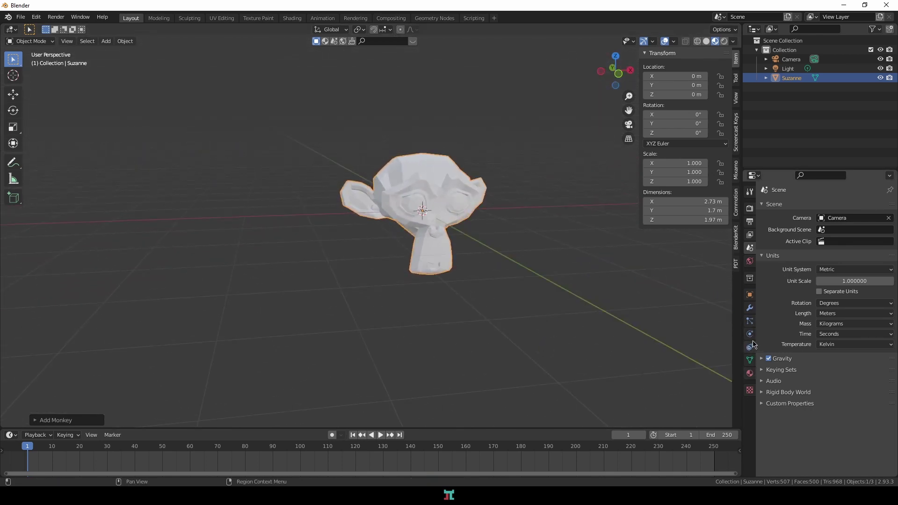
# - Add a Subdivision Surface modifier to Suzanne with viewport level 2
pyautogui.click(750, 307)
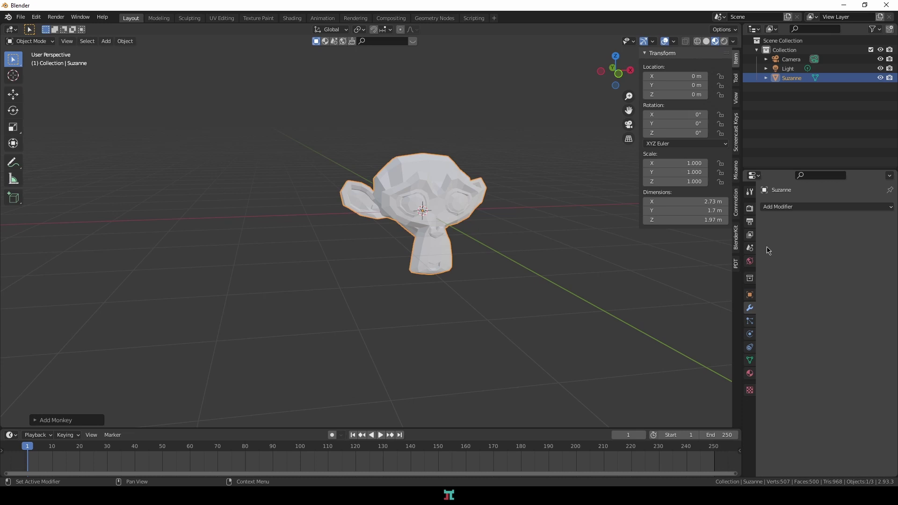
pyautogui.click(782, 207)
pyautogui.click(717, 373)
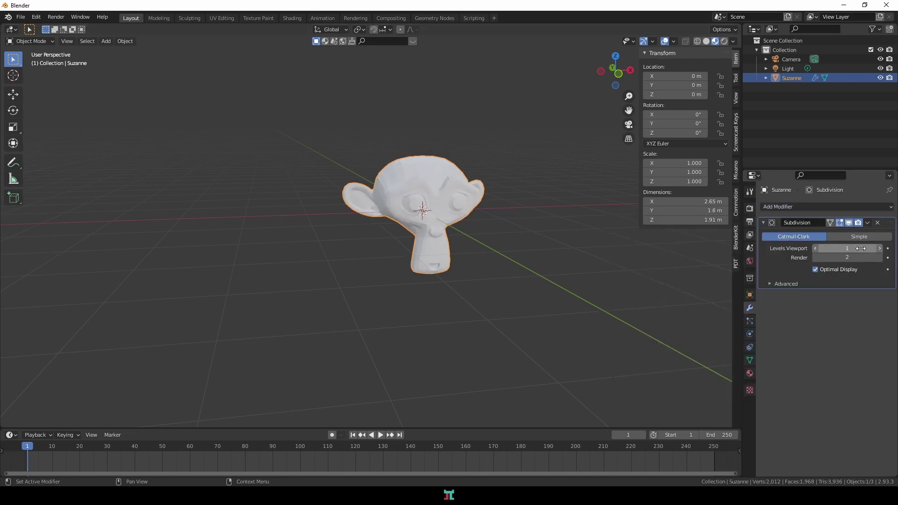
pyautogui.click(879, 249)
pyautogui.moveTo(482, 195)
pyautogui.mouseDown(button='middle')
pyautogui.moveTo(393, 200)
pyautogui.moveTo(410, 210)
pyautogui.mouseUp(button='middle')
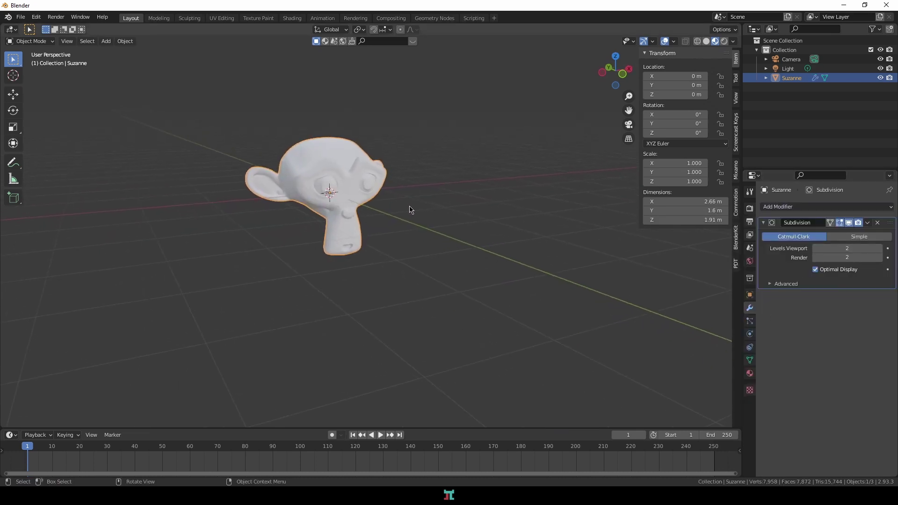
# - Add a small UV sphere at Y −7.97 m and apply its scale
pyautogui.hotkey('shift', 'a')
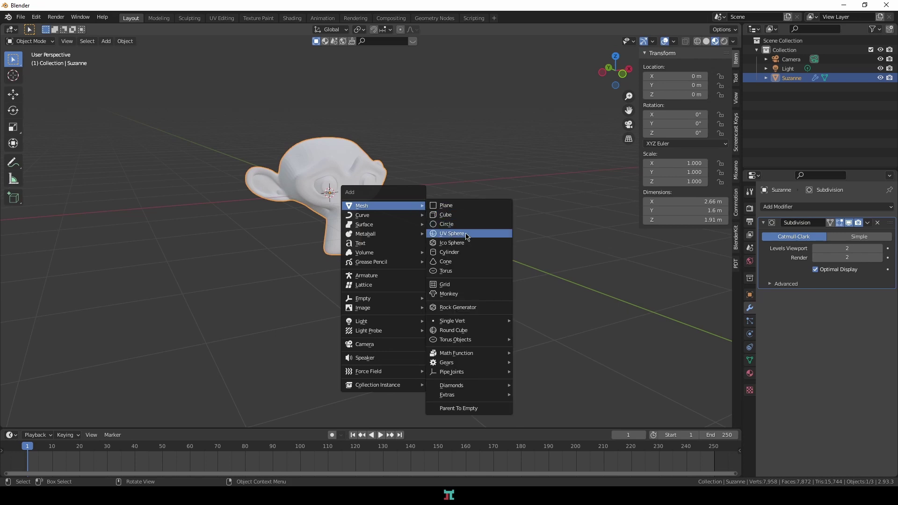
pyautogui.click(452, 233)
pyautogui.press('s')
pyautogui.click(401, 209)
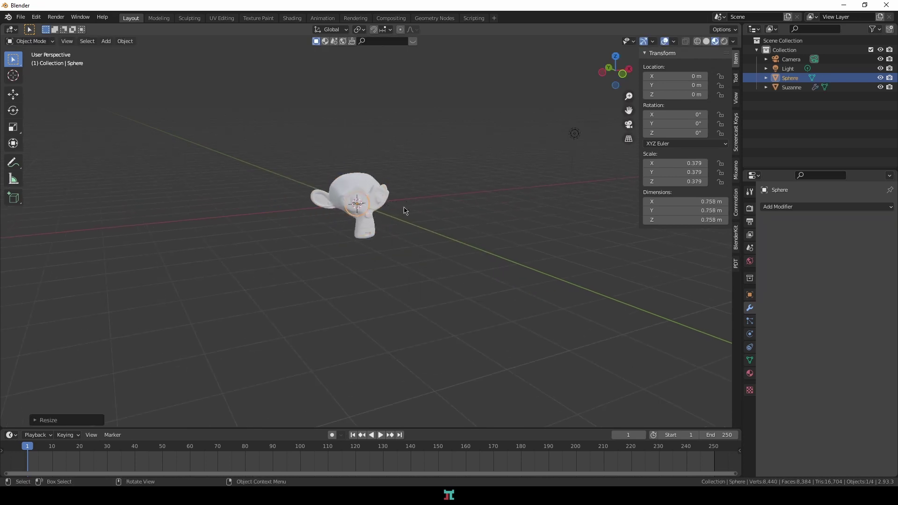
pyautogui.press('g')
pyautogui.press('y')
pyautogui.click(523, 295)
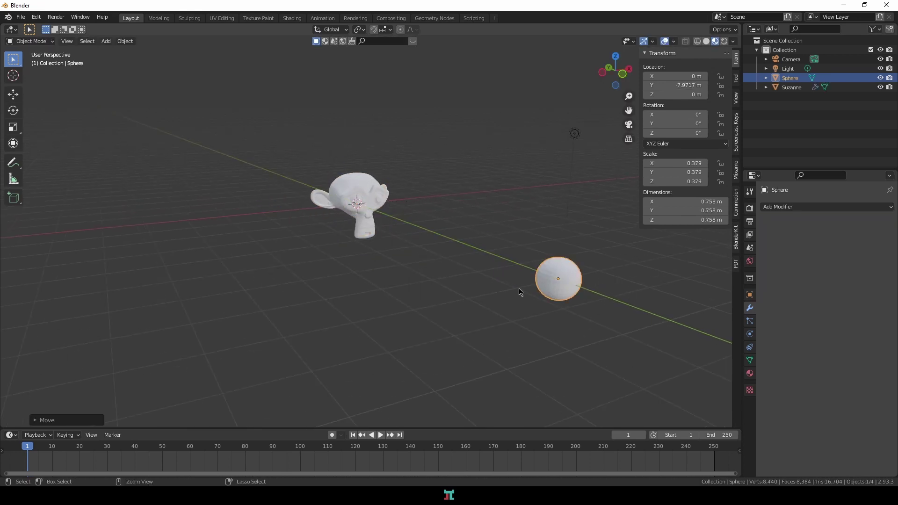
pyautogui.hotkey('ctrl', 'a')
pyautogui.click(522, 307)
# - Keyframe the sphere's location at frame 1 and again past Suzanne's head at frame 30
pyautogui.press('i')
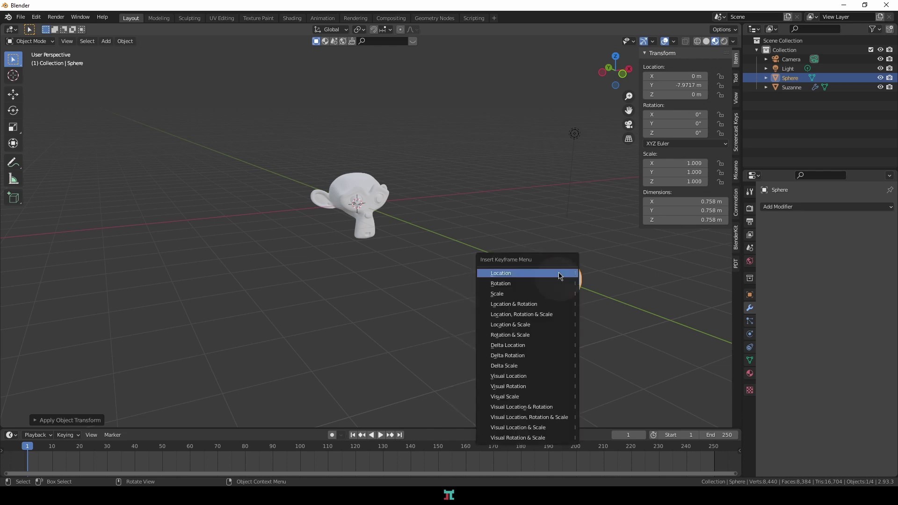
pyautogui.click(560, 272)
pyautogui.click(91, 456)
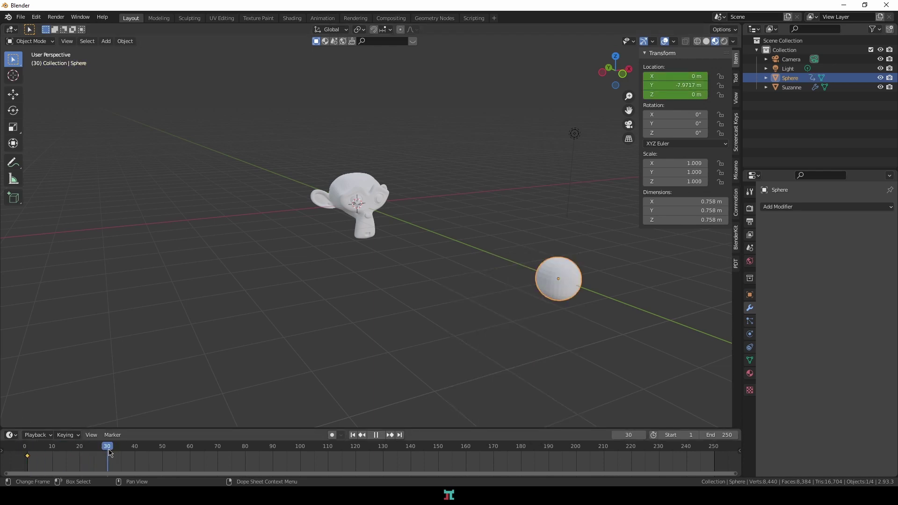
pyautogui.press('space')
pyautogui.press('g')
pyautogui.press('y')
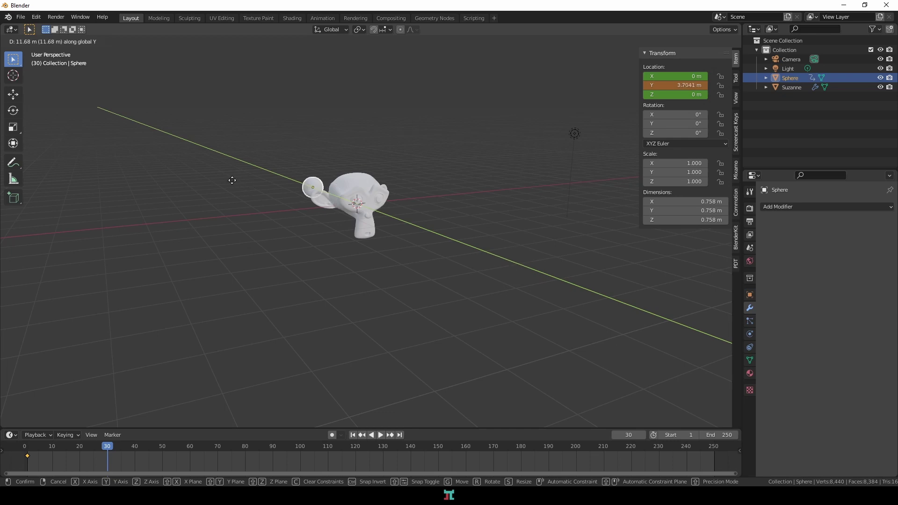
pyautogui.click(253, 186)
pyautogui.press('i')
pyautogui.click(293, 193)
# - Play the sphere animation from frame 1, then rewind it to the start
pyautogui.hotkey('shift', 'Left')
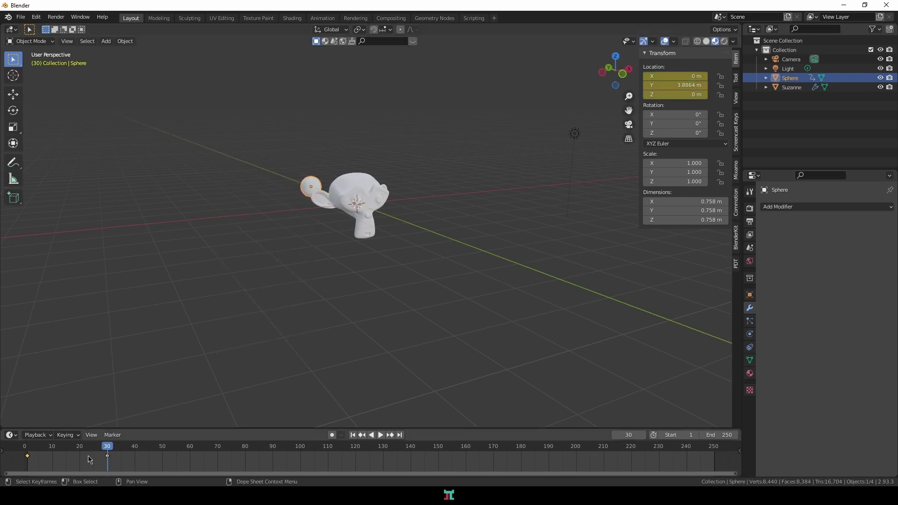
pyautogui.press('space')
pyautogui.press('space')
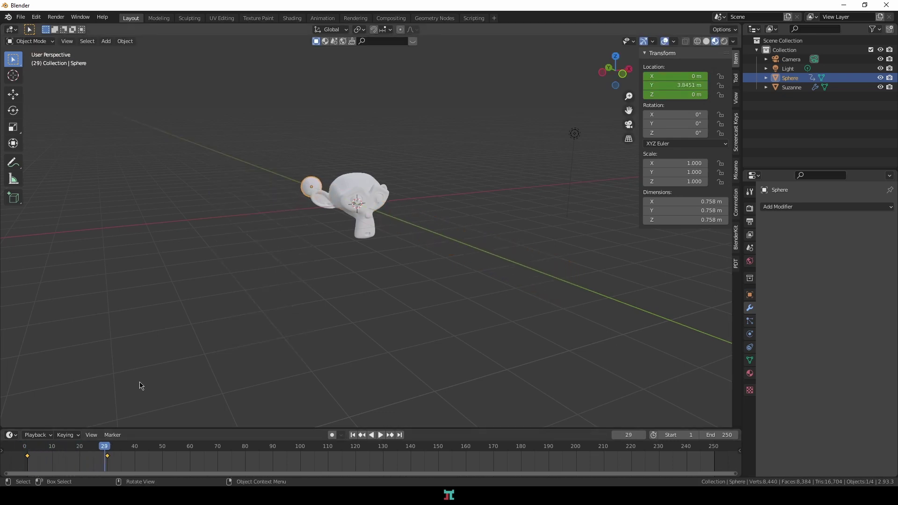
pyautogui.click(103, 450)
pyautogui.moveTo(103, 450); pyautogui.dragTo(29, 455)
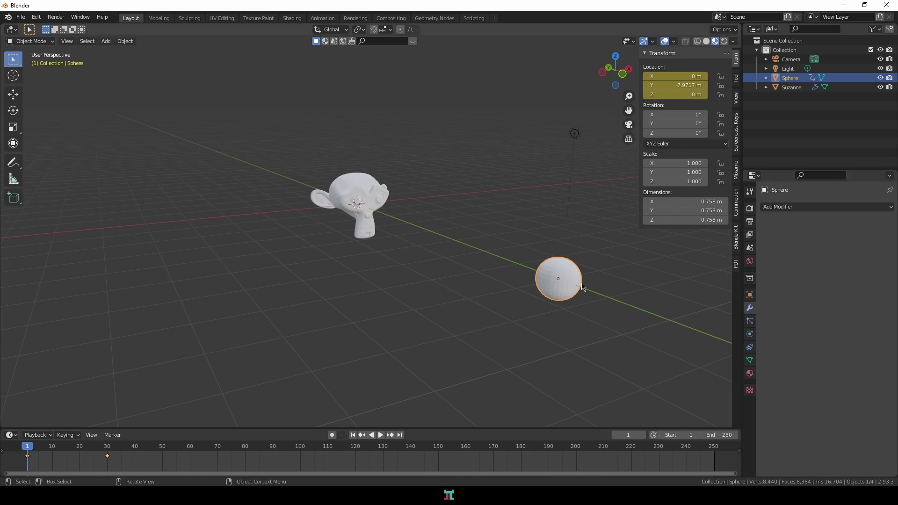
# - Make Suzanne a Dynamic Paint canvas
pyautogui.click(372, 190)
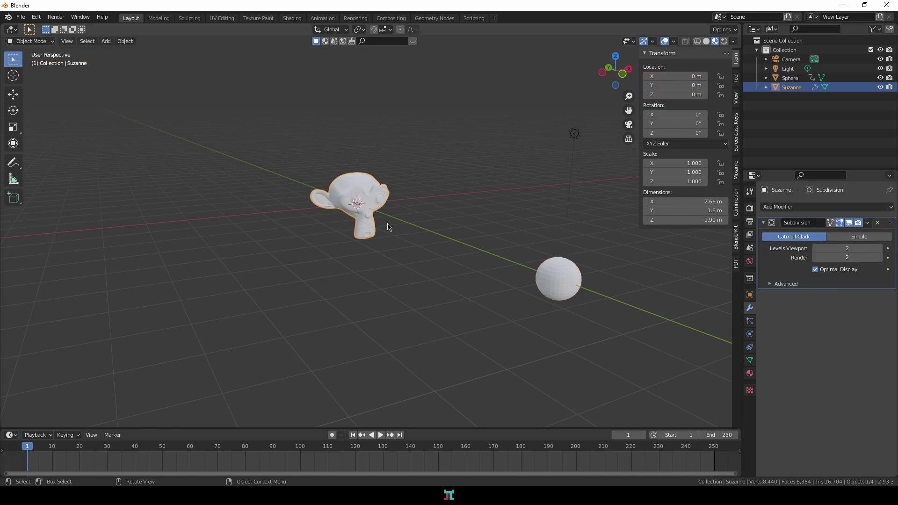
pyautogui.click(750, 334)
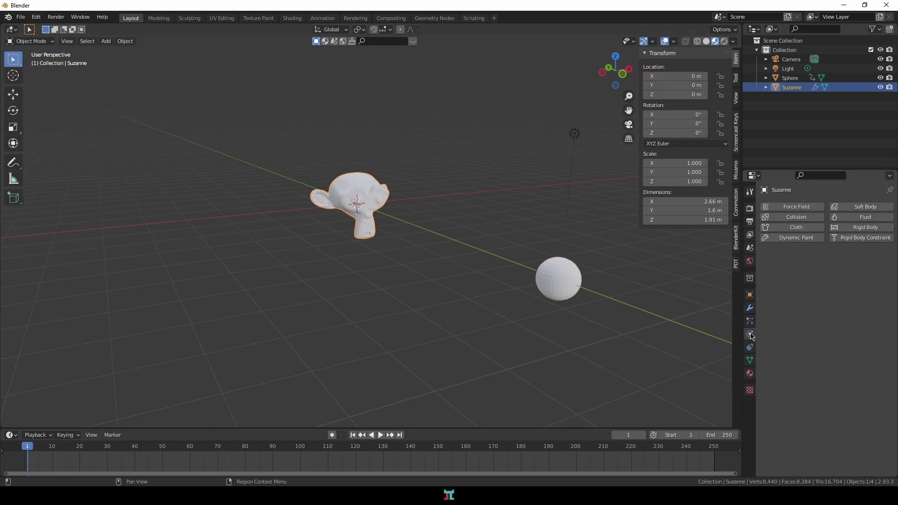
pyautogui.click(800, 238)
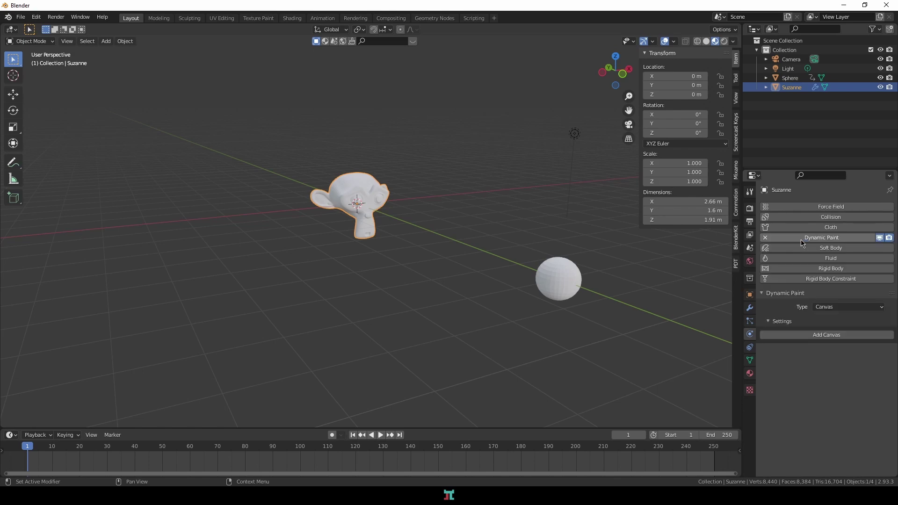
pyautogui.click(835, 335)
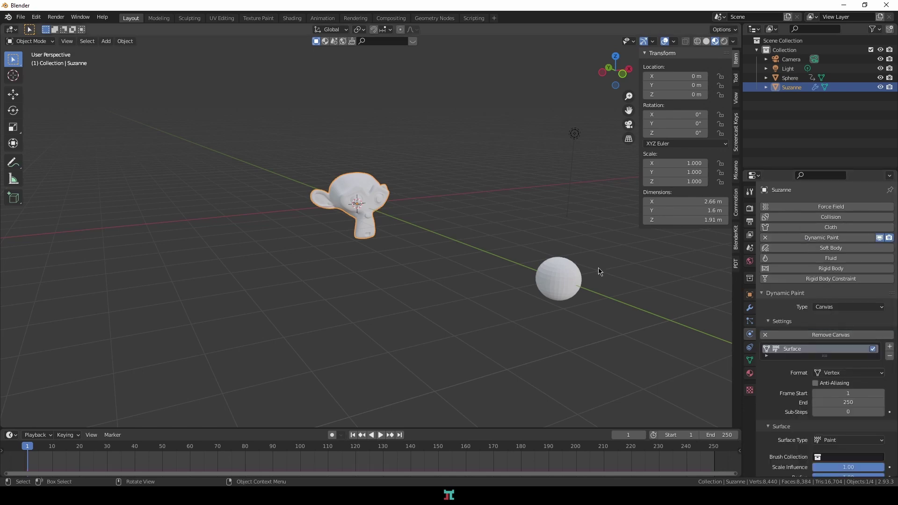
# - Make the sphere a Dynamic Paint brush with a red paint colour
pyautogui.click(573, 273)
pyautogui.click(785, 238)
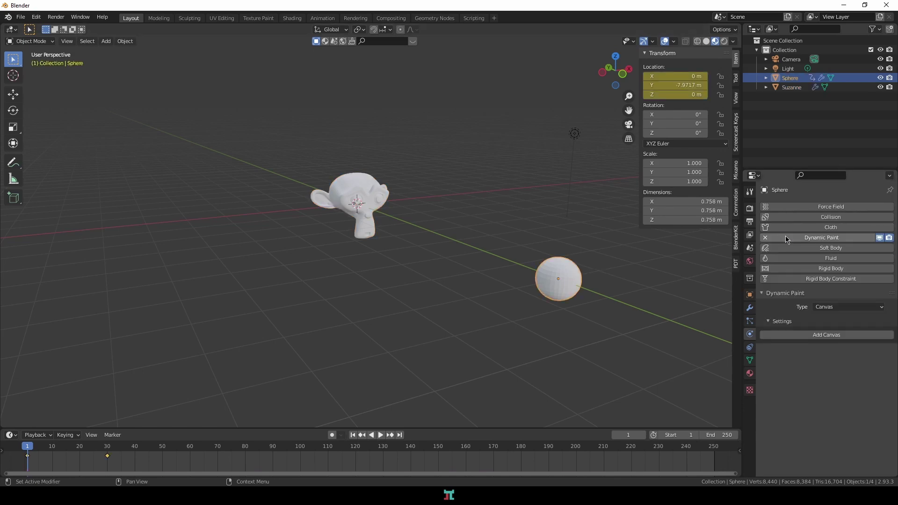
pyautogui.click(844, 307)
pyautogui.click(840, 327)
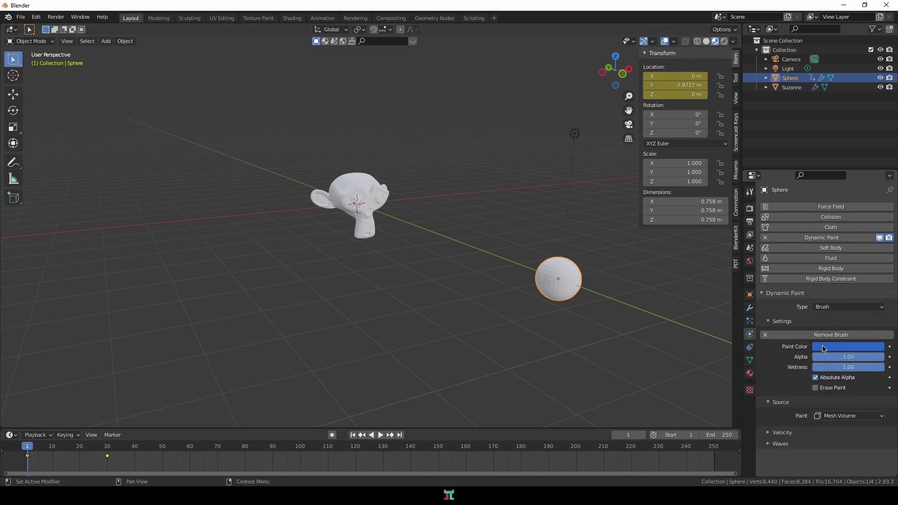
pyautogui.click(823, 349)
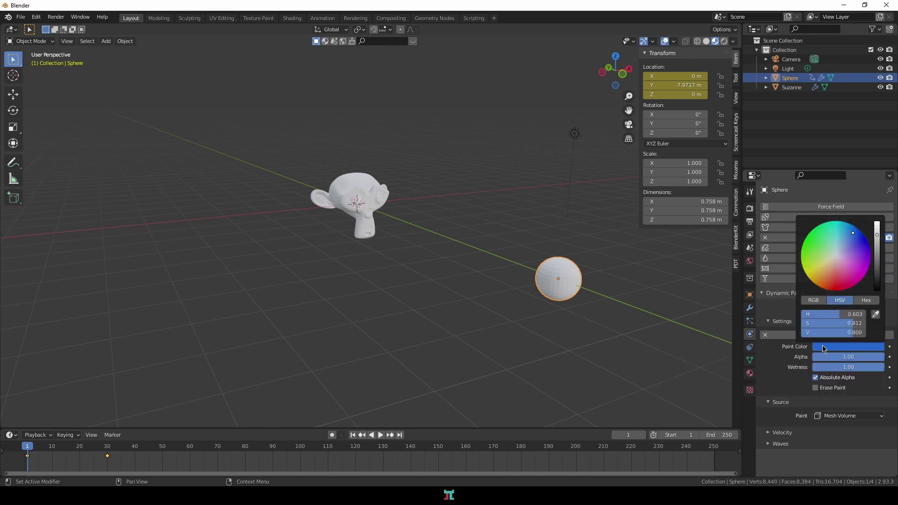
pyautogui.click(834, 284)
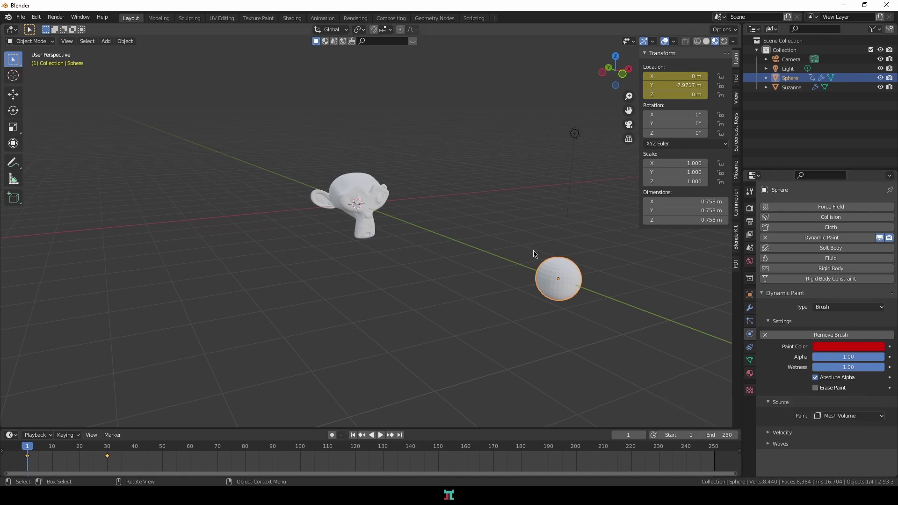
pyautogui.click(750, 373)
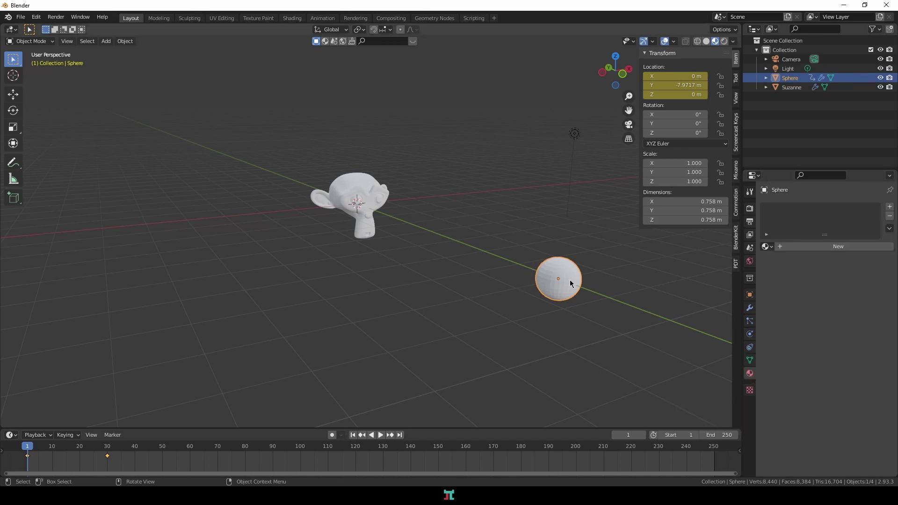
# - Give the sphere a new material with an orange base colour
pyautogui.click(801, 247)
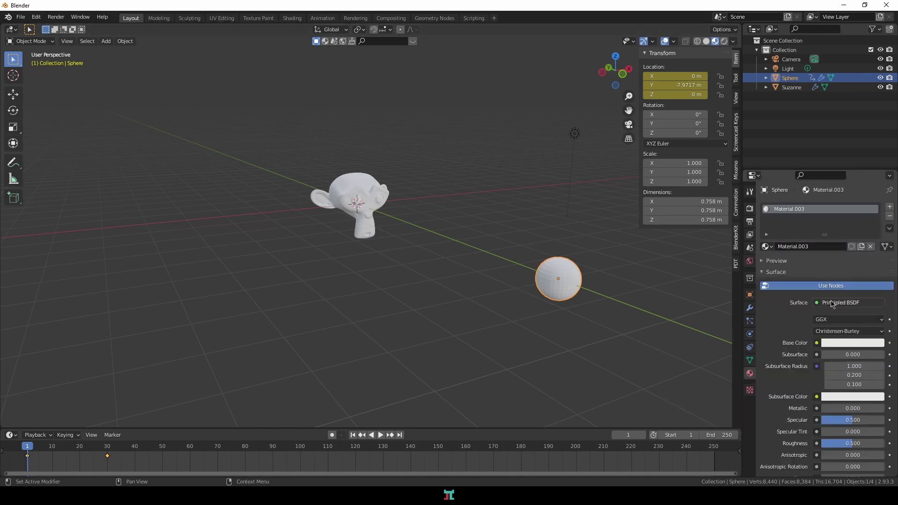
pyautogui.click(839, 342)
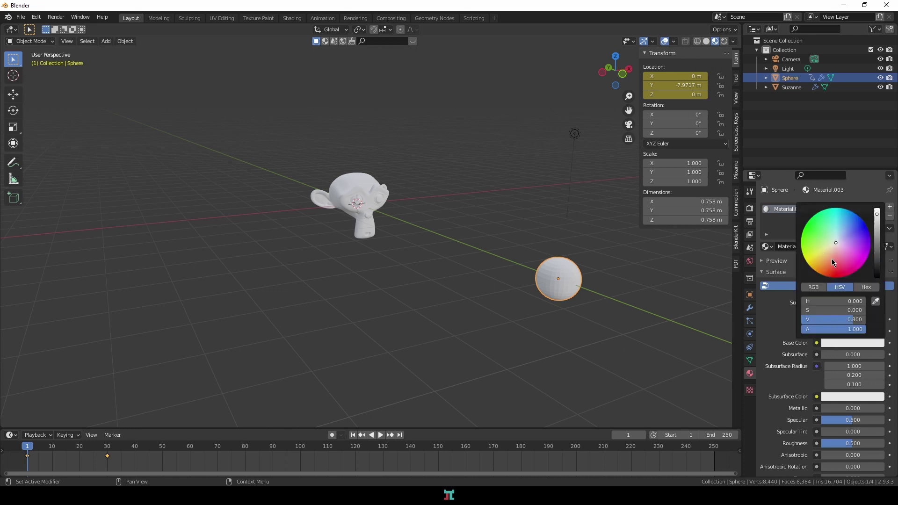
pyautogui.click(823, 270)
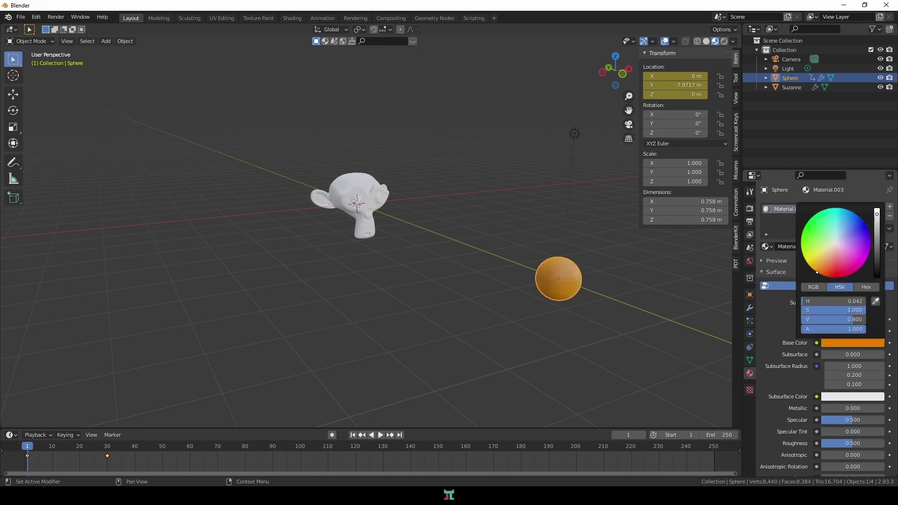
# - Give Suzanne its own new material, Material.004
pyautogui.click(650, 316)
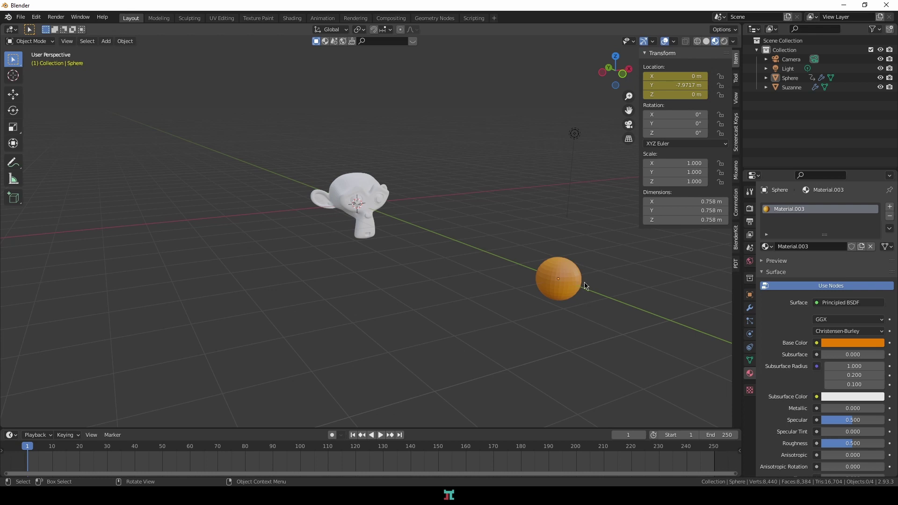
pyautogui.click(367, 191)
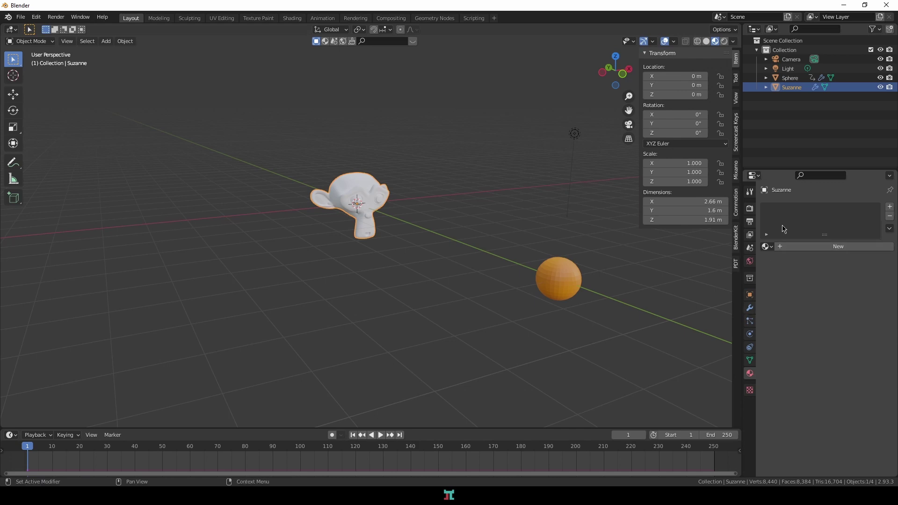
pyautogui.click(796, 248)
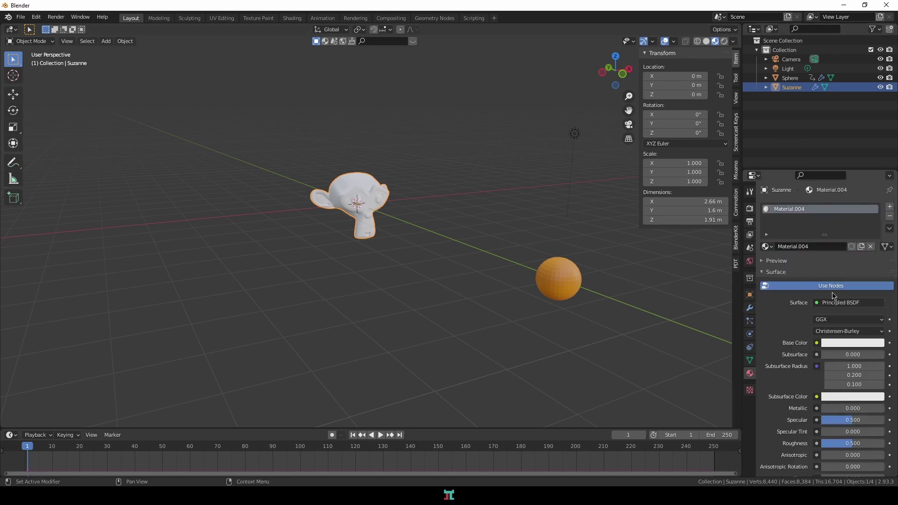
# - Keep Suzanne's canvas surface type as Paint and play the animation to frame 28
pyautogui.click(750, 334)
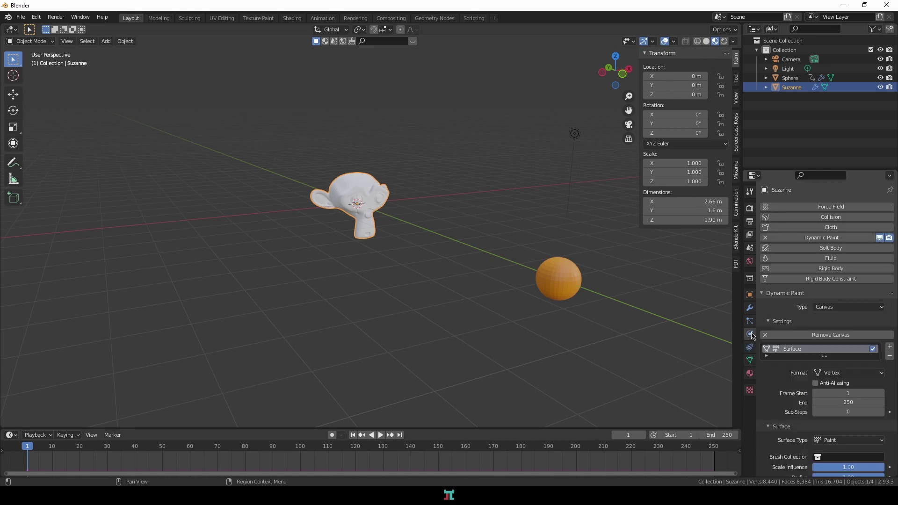
pyautogui.scroll(-4, 849, 349)
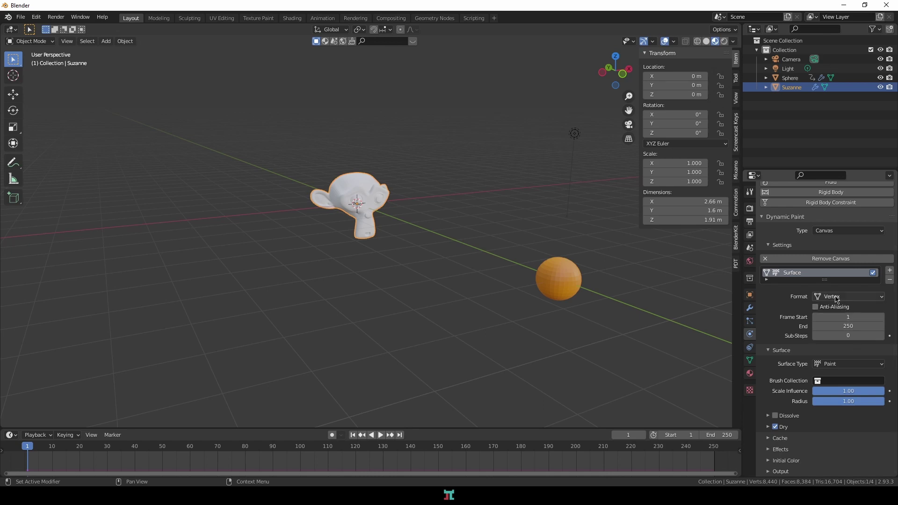
pyautogui.click(830, 365)
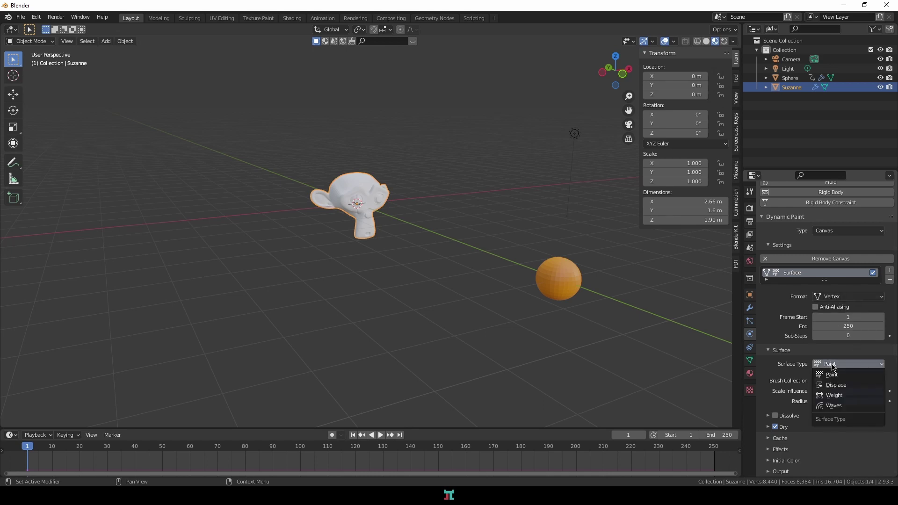
pyautogui.click(834, 364)
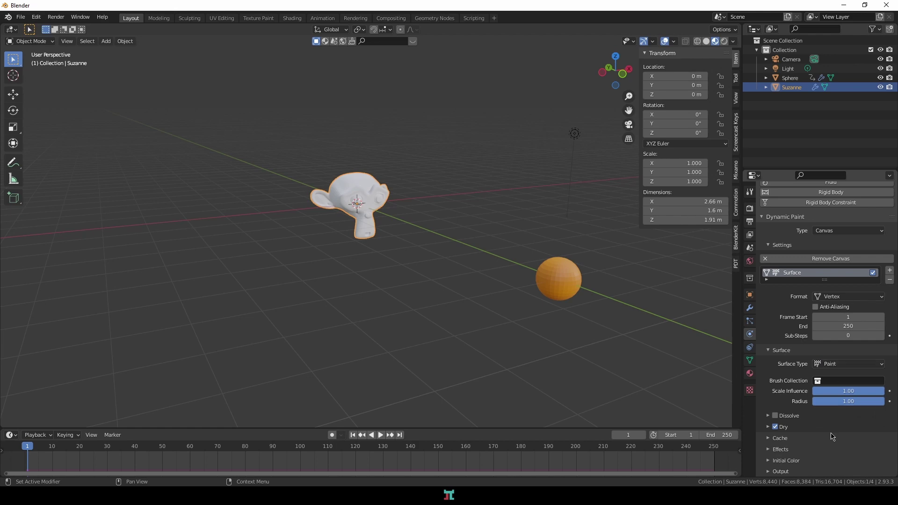
pyautogui.scroll(-2, 783, 471)
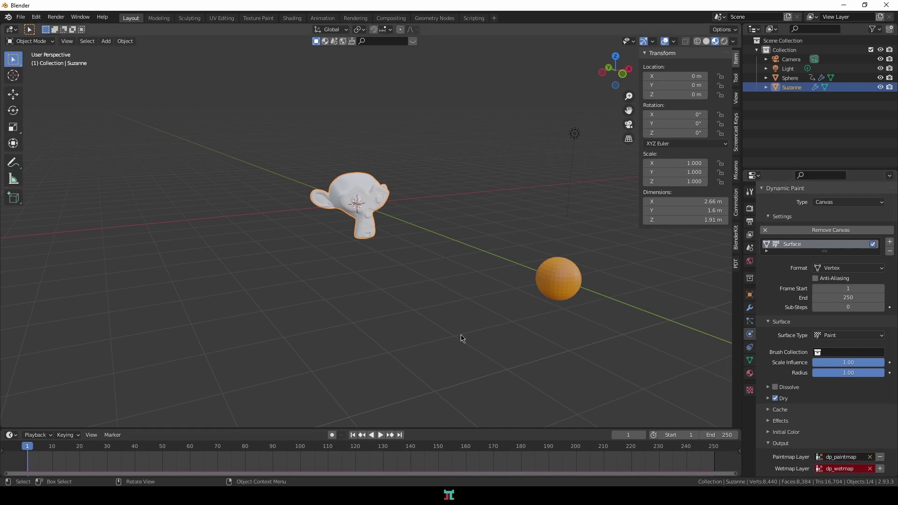
pyautogui.press('space')
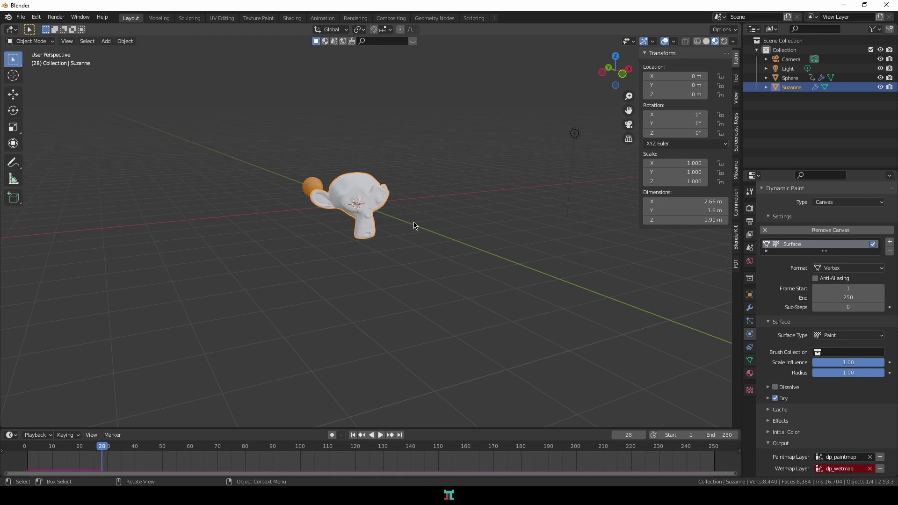
# - In Shading, wire a dp_paintmap Attribute node's Color into Suzanne's Base Color
pyautogui.click(292, 18)
pyautogui.moveTo(557, 384); pyautogui.dragTo(659, 407, button='middle')
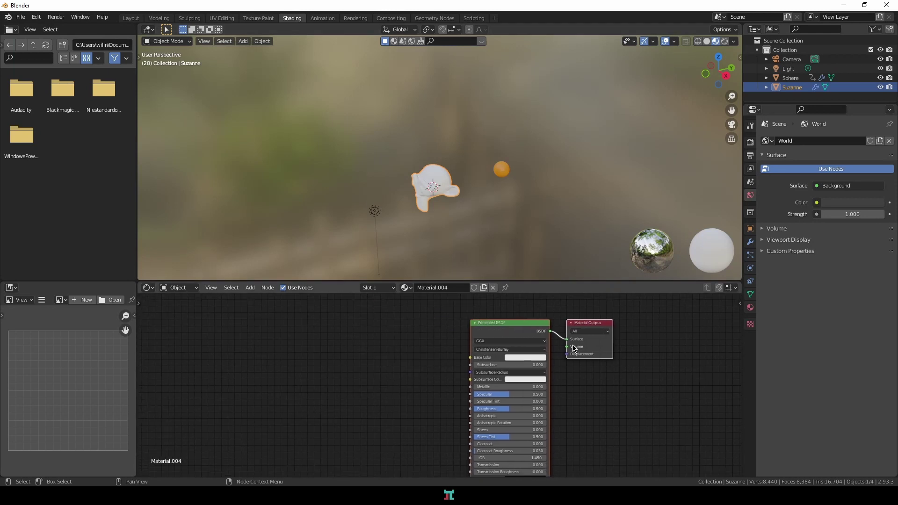
pyautogui.scroll(1, 441, 330)
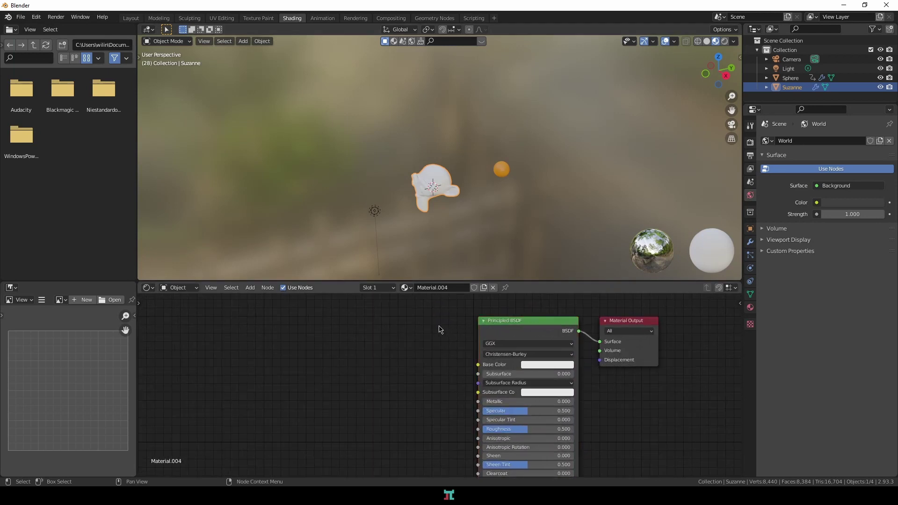
pyautogui.hotkey('shift', 'a')
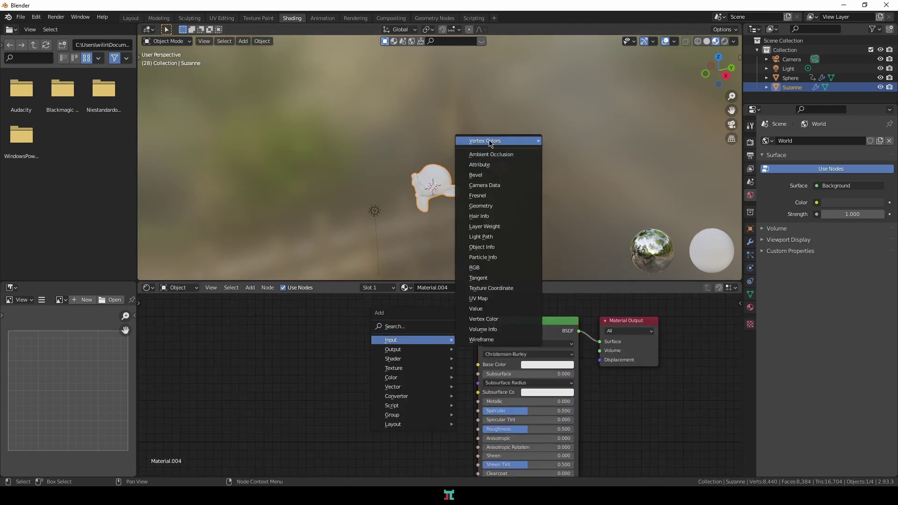
pyautogui.moveTo(491, 141)
pyautogui.click(559, 143)
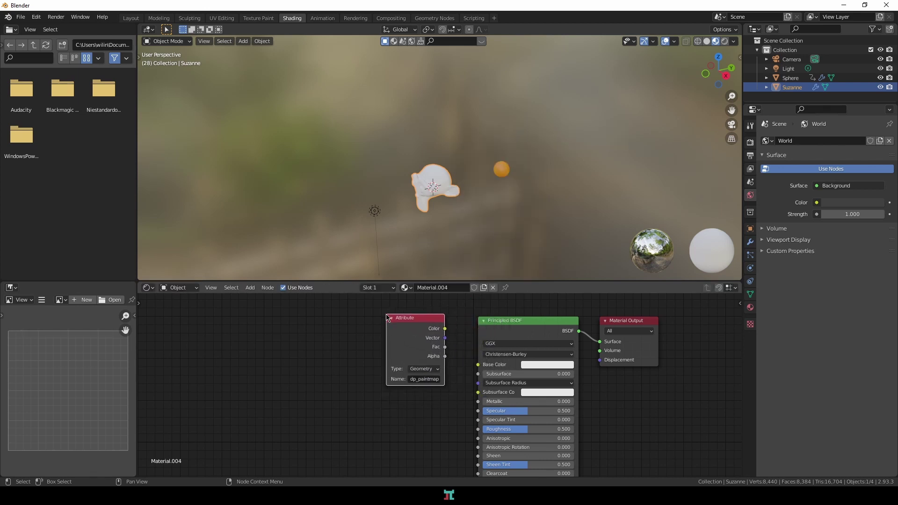
pyautogui.click(388, 317)
pyautogui.moveTo(451, 331); pyautogui.dragTo(478, 364)
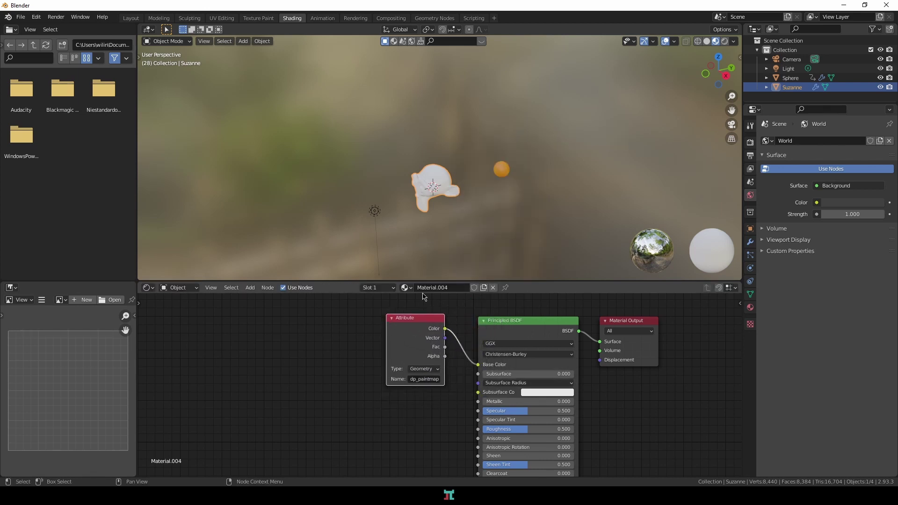
pyautogui.click(132, 18)
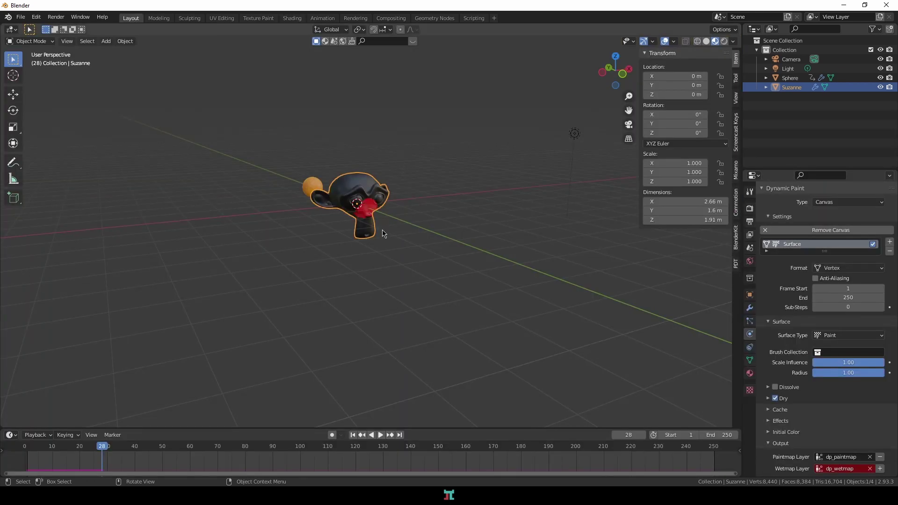
# - Zoom in on Suzanne's painted face and collapse the Effects options
pyautogui.scroll(1, 382, 234)
pyautogui.scroll(3, 382, 234)
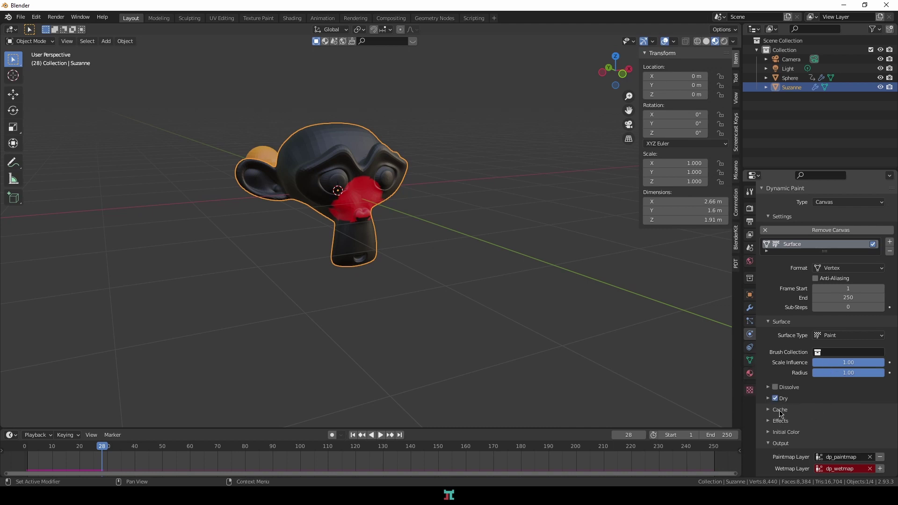
pyautogui.click(780, 421)
# - Set the canvas Initial Color type to Color with bright green, then return to frame 1
pyautogui.click(788, 432)
pyautogui.click(823, 446)
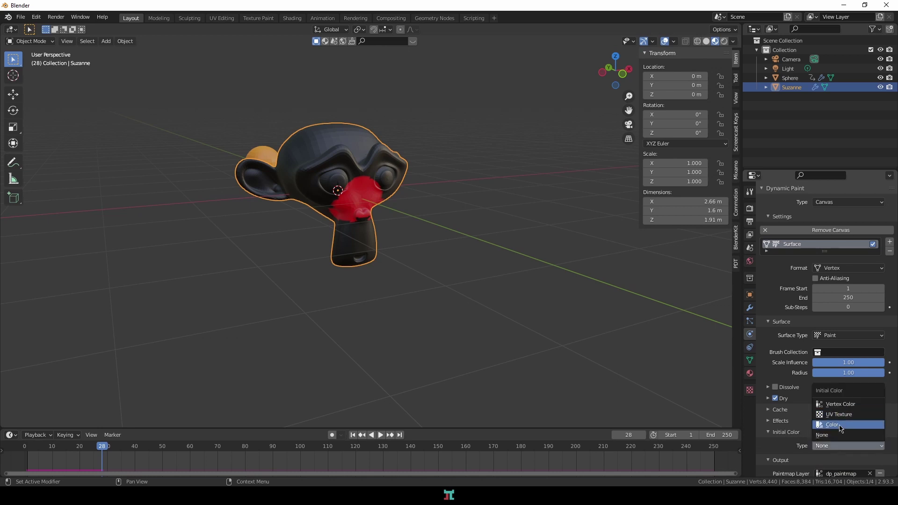
pyautogui.click(838, 433)
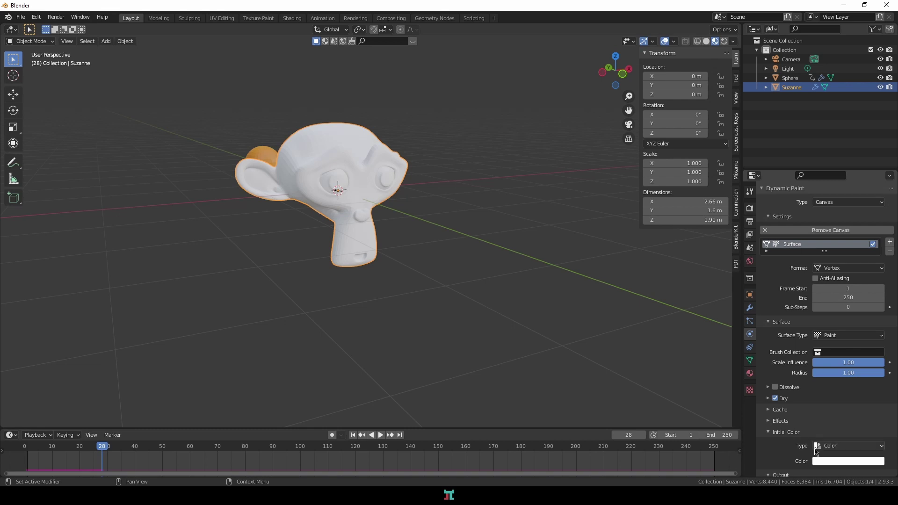
pyautogui.click(834, 463)
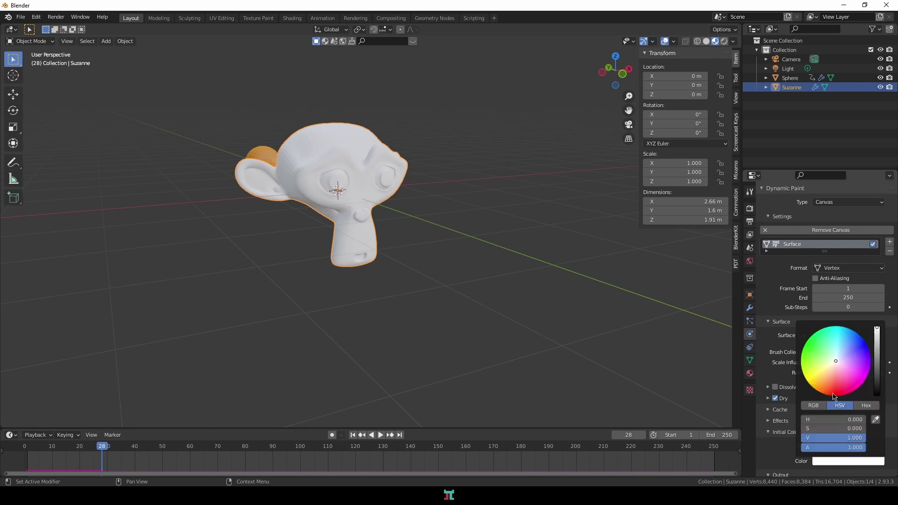
pyautogui.click(817, 349)
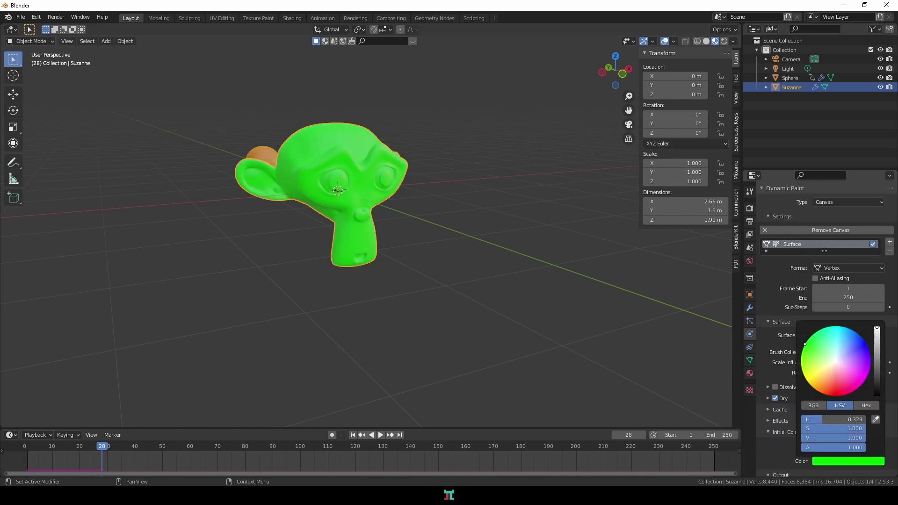
pyautogui.hotkey('shift', 'Left')
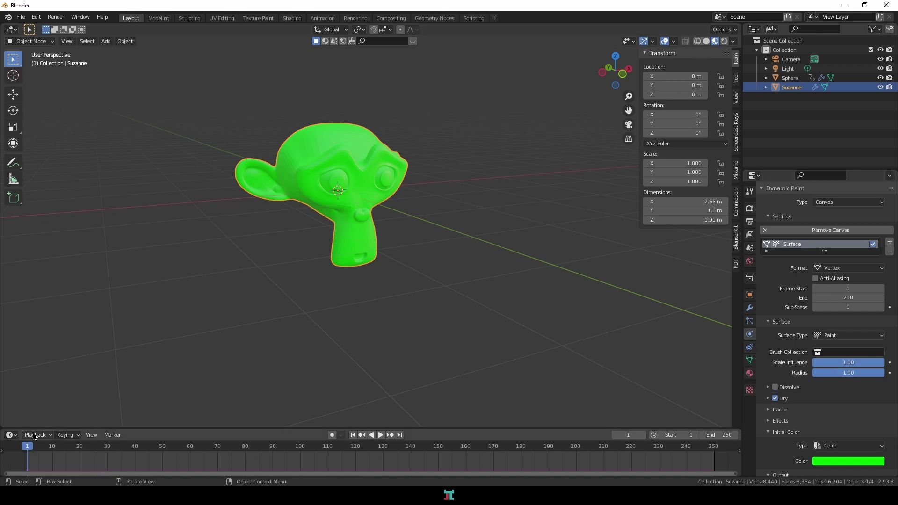
# - Replay the red paint spreading over the green face, then expand the canvas Cache settings
pyautogui.click(25, 448)
pyautogui.press('space')
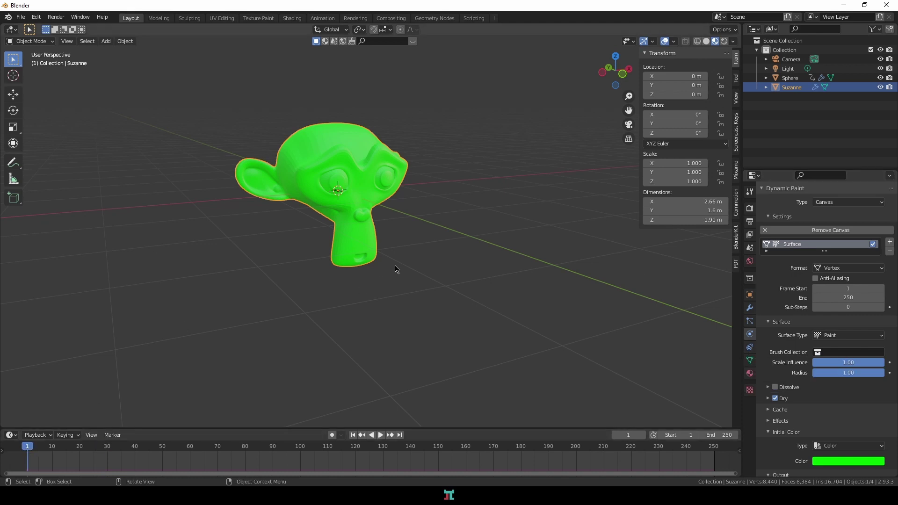
pyautogui.press('space')
pyautogui.press('space')
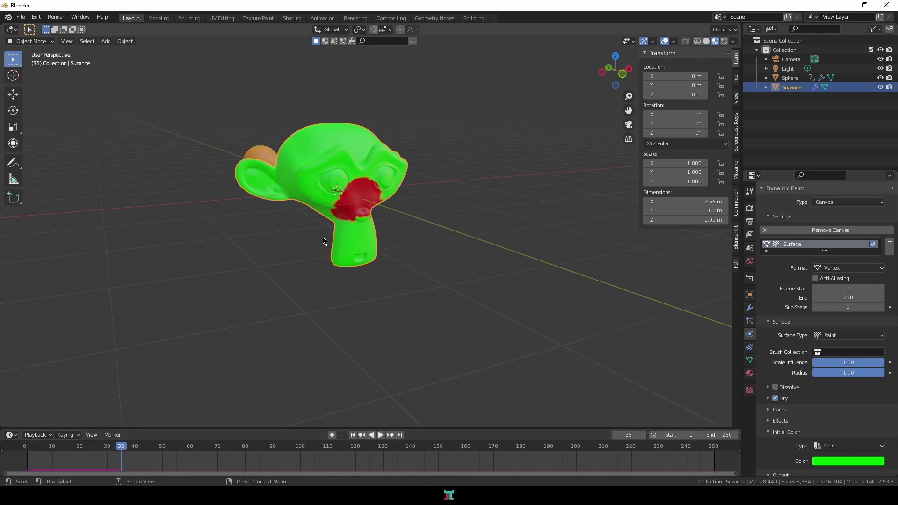
pyautogui.moveTo(431, 226)
pyautogui.mouseDown(button='middle')
pyautogui.moveTo(483, 206)
pyautogui.moveTo(162, 392)
pyautogui.mouseUp(button='middle')
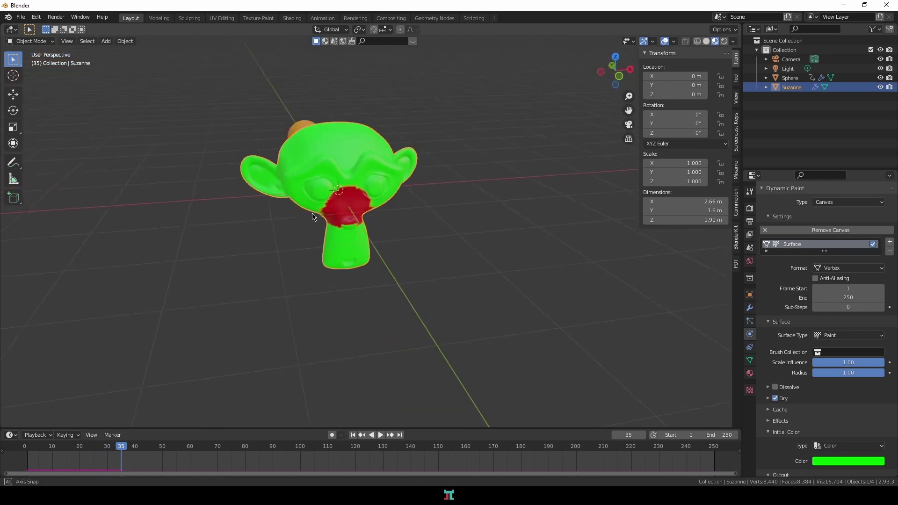
pyautogui.press('space')
pyautogui.hotkey('shift', 'Left')
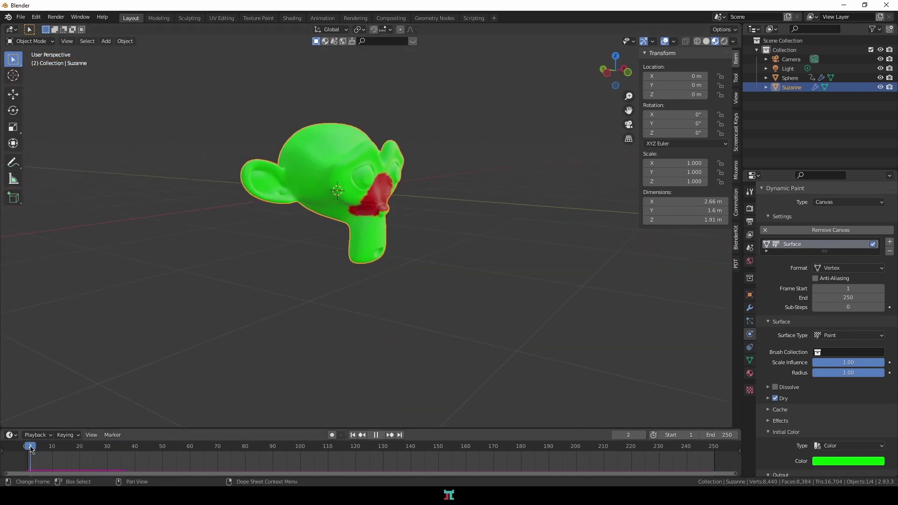
pyautogui.press('space')
pyautogui.scroll(2, 372, 184)
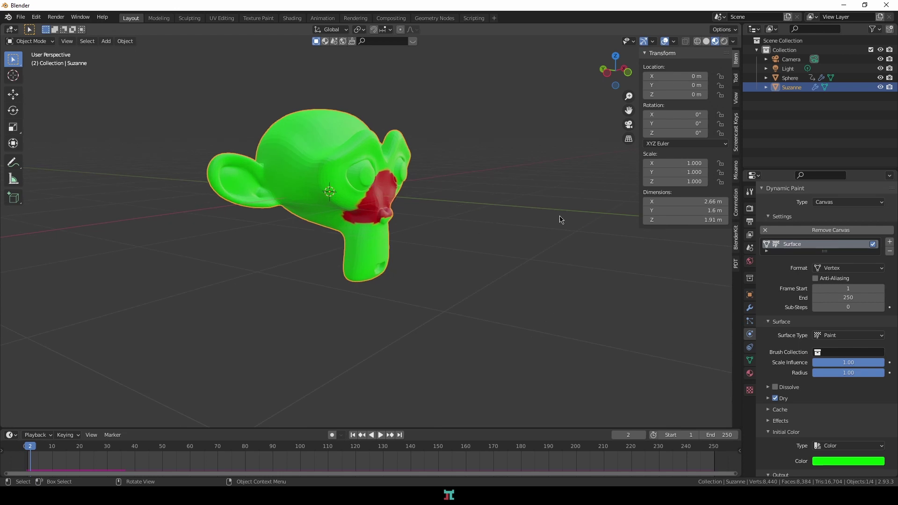
pyautogui.click(779, 409)
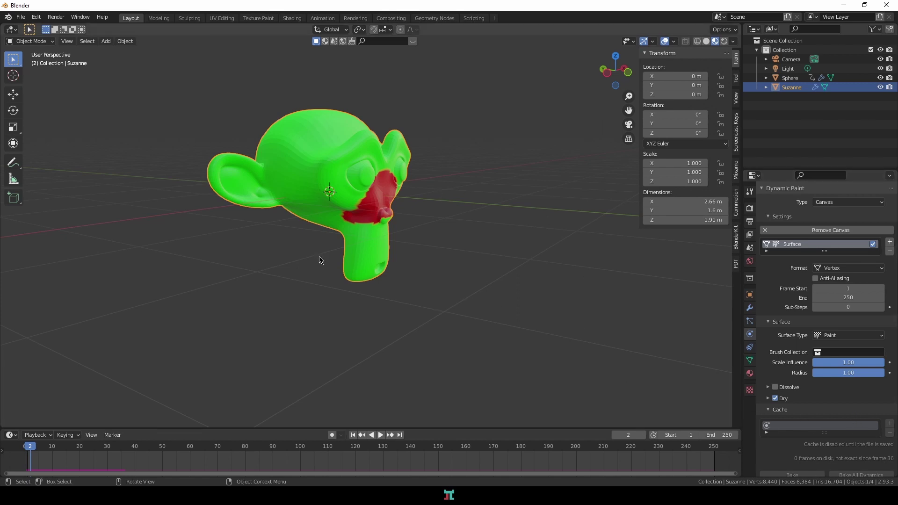
# - Save the scene as malpka.blend, then orbit to a tilted view of Suzanne's head
pyautogui.hotkey('ctrl', 's')
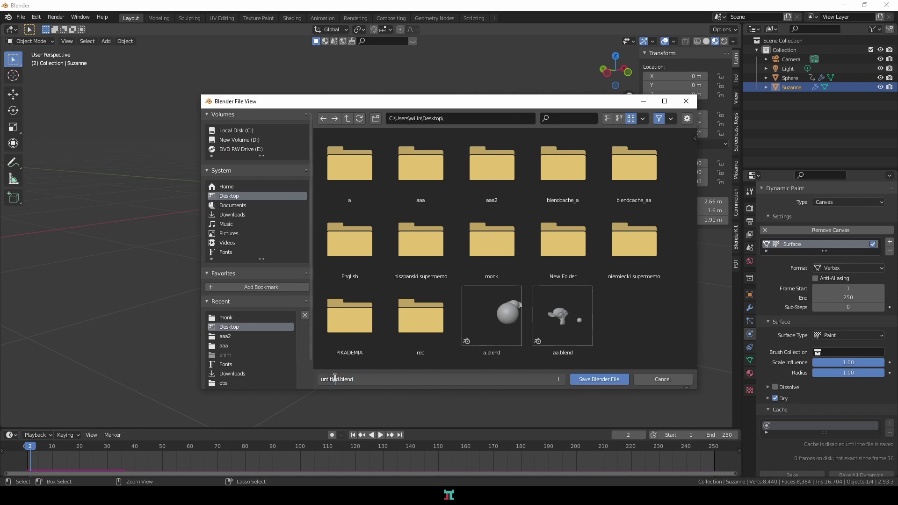
pyautogui.write('malpka')
pyautogui.press('Return')
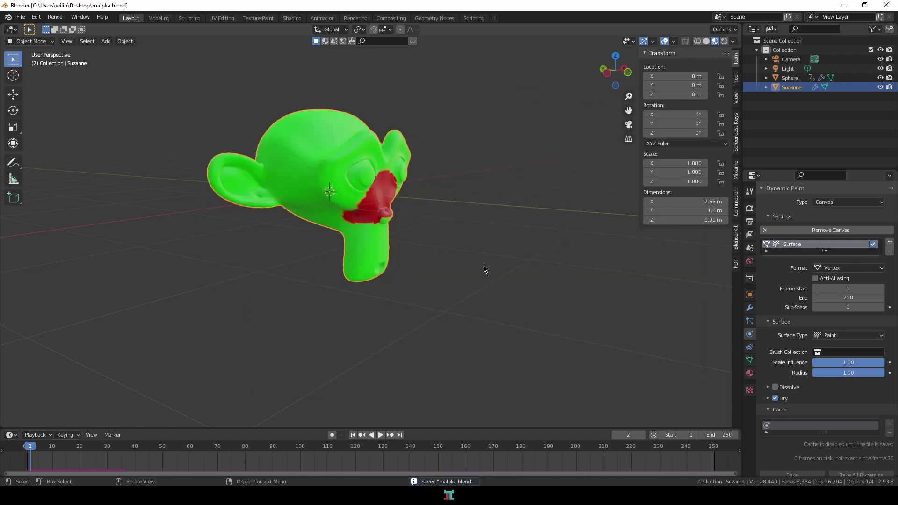
pyautogui.moveTo(411, 218); pyautogui.dragTo(355, 222, button='middle')
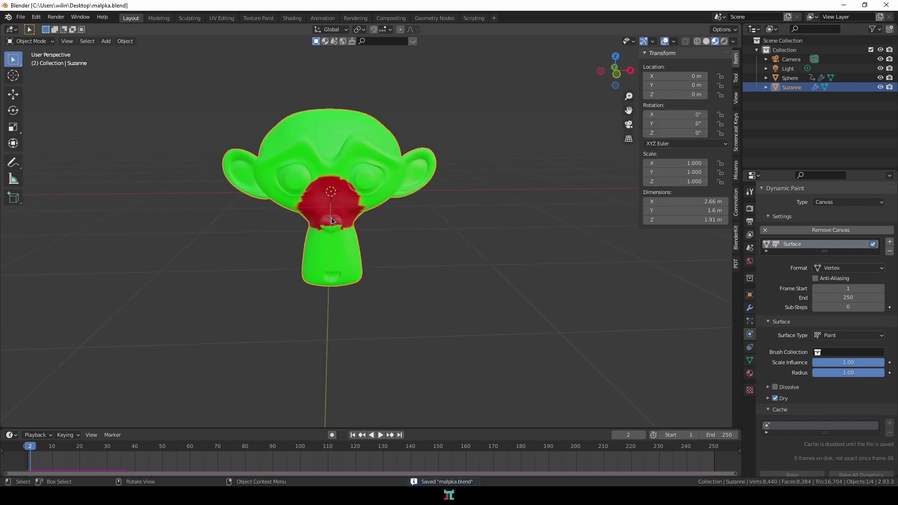
pyautogui.moveTo(350, 237)
pyautogui.mouseDown(button='middle')
pyautogui.moveTo(347, 265)
pyautogui.moveTo(119, 387)
pyautogui.mouseUp(button='middle')
# - Rewind to frame 1 and enable Spread on Suzanne's canvas, keeping Speed and Color at 1.00
pyautogui.moveTo(32, 450); pyautogui.dragTo(28, 450)
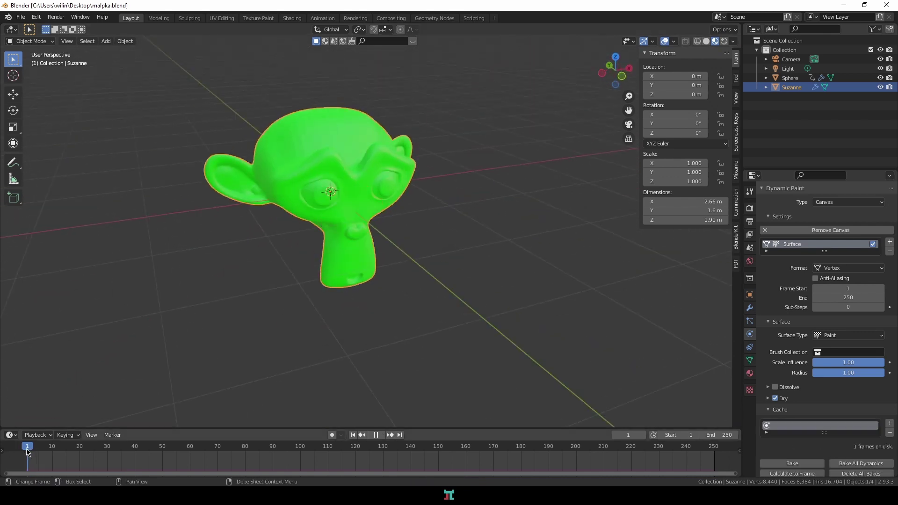
pyautogui.scroll(-3, 771, 340)
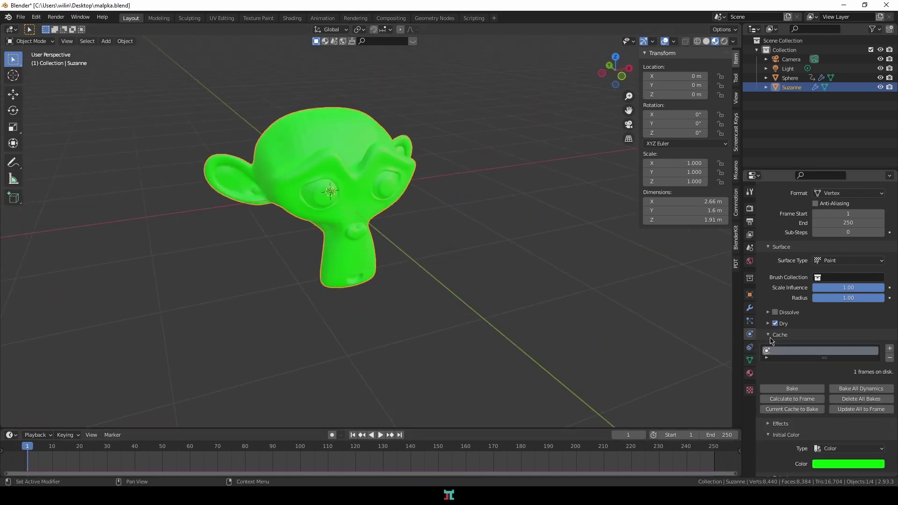
pyautogui.scroll(-2, 776, 323)
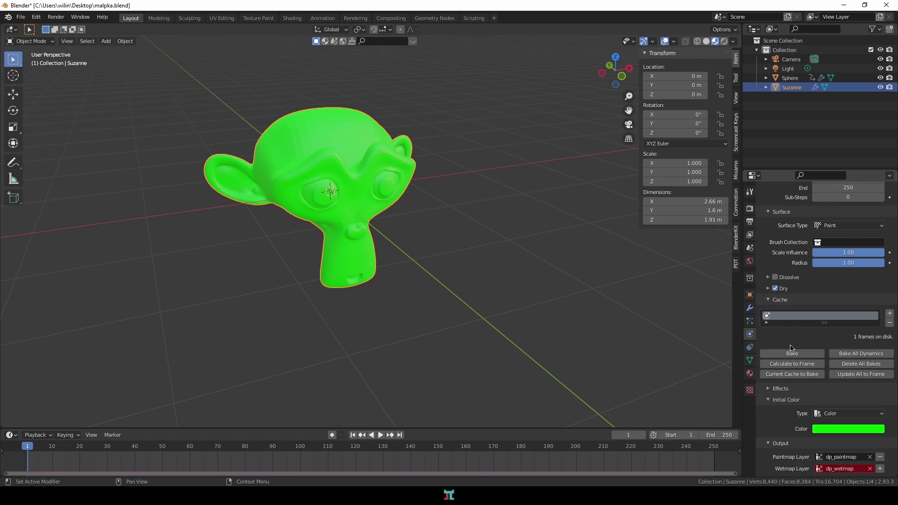
pyautogui.click(769, 390)
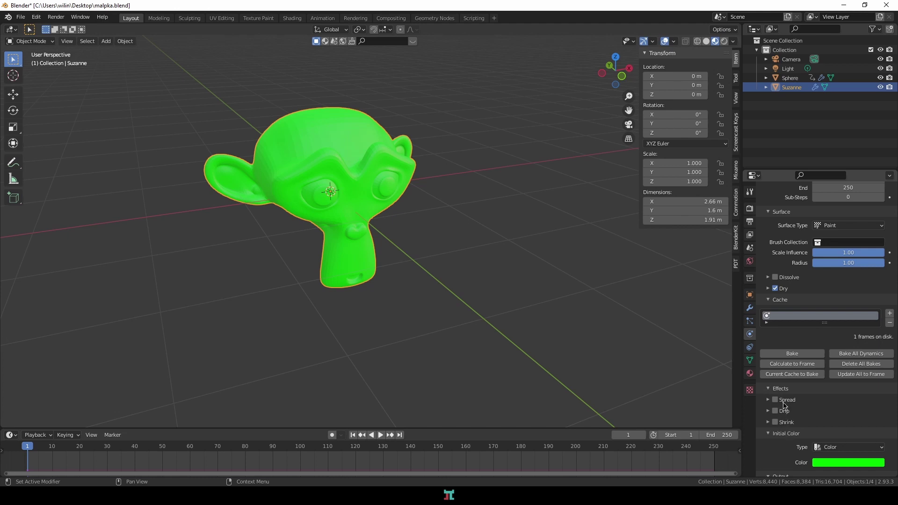
pyautogui.click(769, 400)
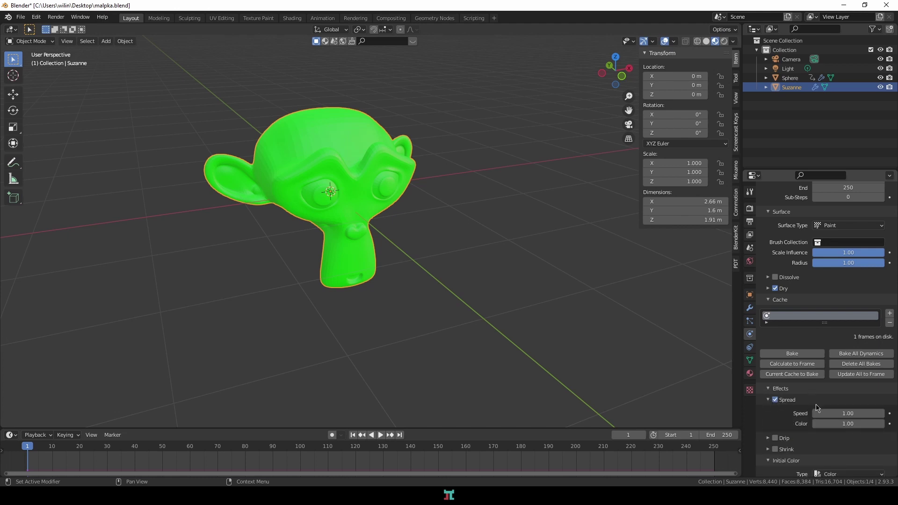
# - Play the simulation to frame 135 so the red paint spreads over Suzanne's face
pyautogui.press('space')
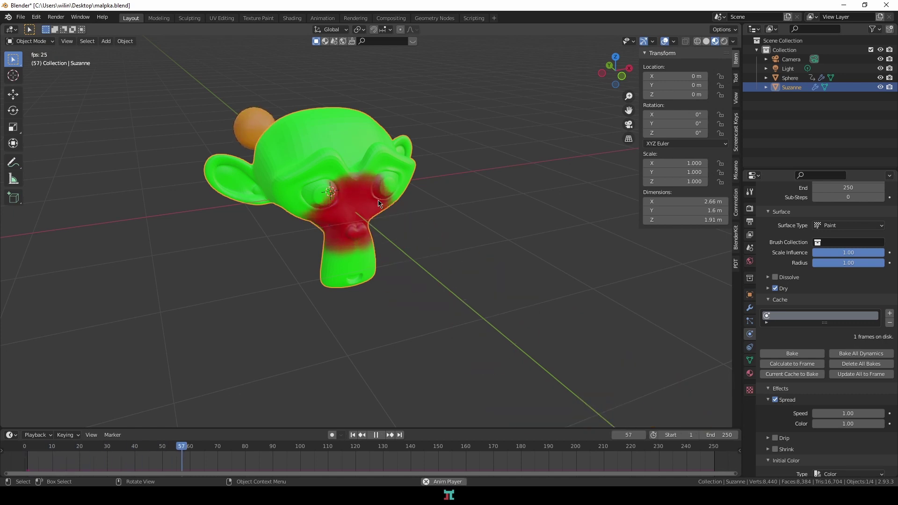
pyautogui.scroll(1, 394, 248)
pyautogui.scroll(1, 395, 248)
pyautogui.moveTo(395, 248); pyautogui.dragTo(398, 153, button='middle')
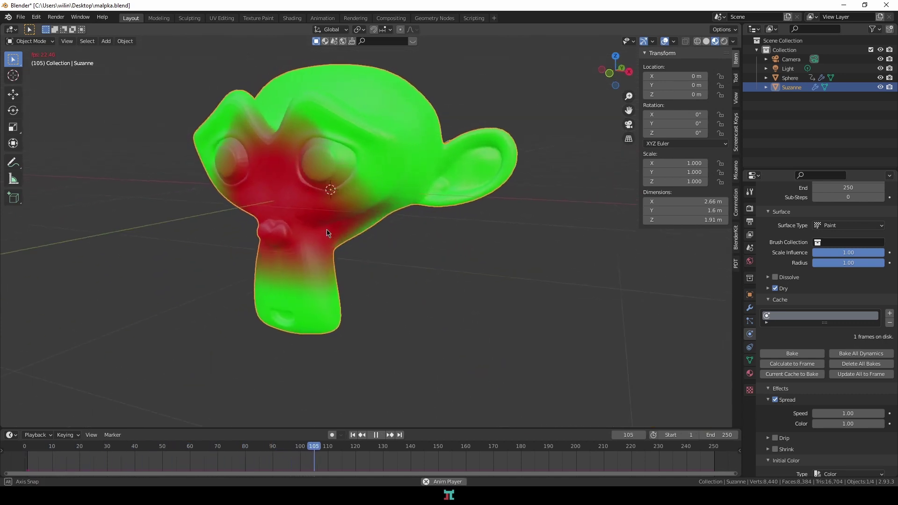
pyautogui.press('space')
# - Change Suzanne's surface shading and orbit back to a front view of the head
pyautogui.rightClick(327, 124)
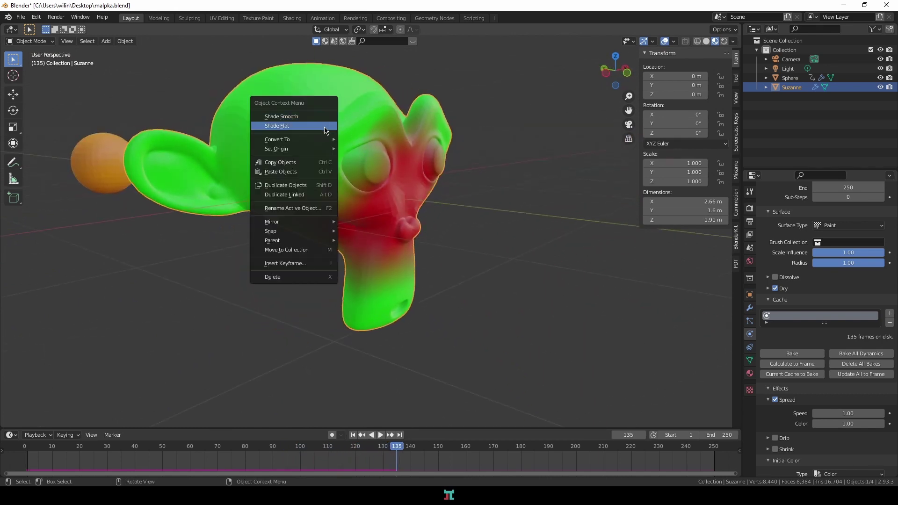
pyautogui.click(327, 124)
pyautogui.moveTo(269, 224)
pyautogui.mouseDown(button='middle')
pyautogui.moveTo(443, 252)
pyautogui.moveTo(521, 311)
pyautogui.moveTo(549, 287)
pyautogui.moveTo(430, 226)
pyautogui.moveTo(256, 220)
pyautogui.moveTo(704, 323)
pyautogui.mouseUp(button='middle')
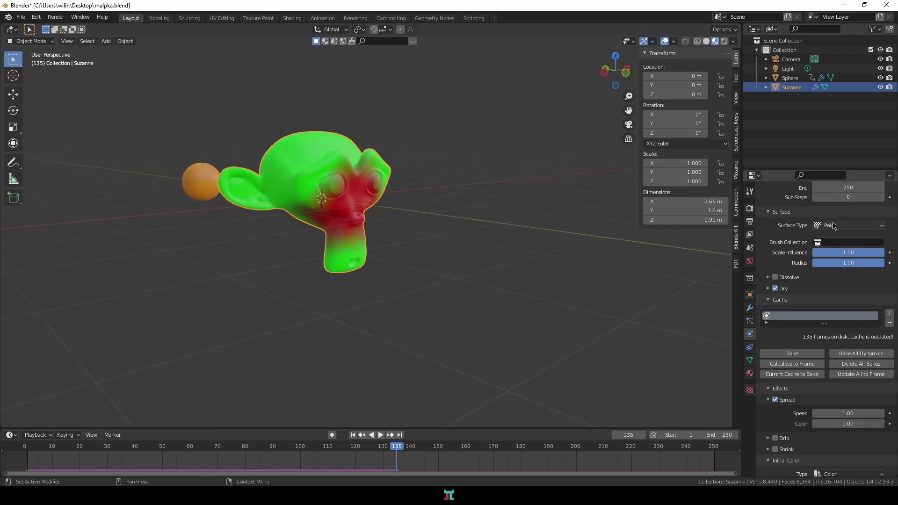
pyautogui.scroll(-3, 811, 307)
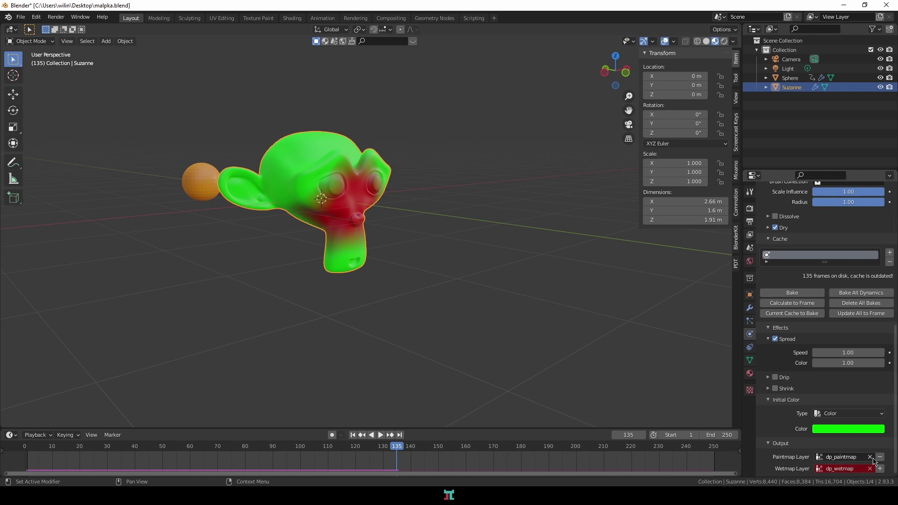
# - In the Shading workspace, reposition the Attribute and Principled BSDF nodes, then return to Layout
pyautogui.click(292, 18)
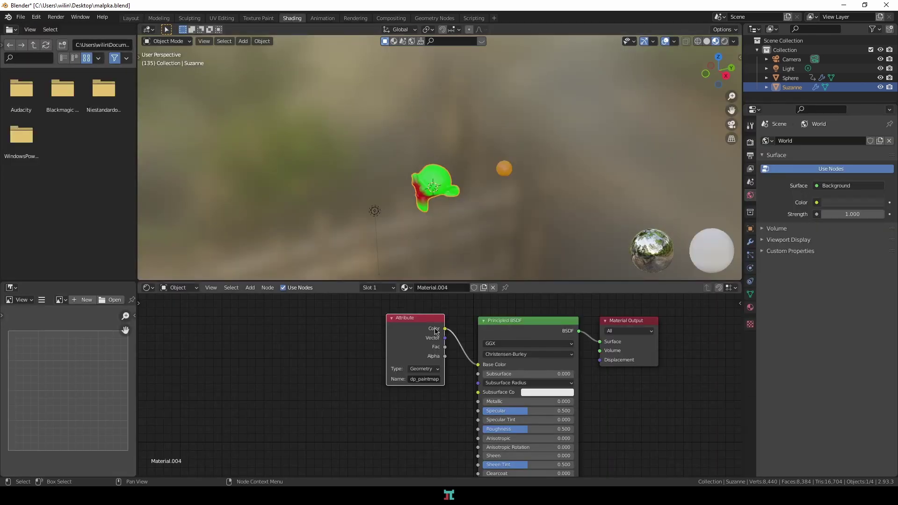
pyautogui.moveTo(437, 332); pyautogui.dragTo(392, 335)
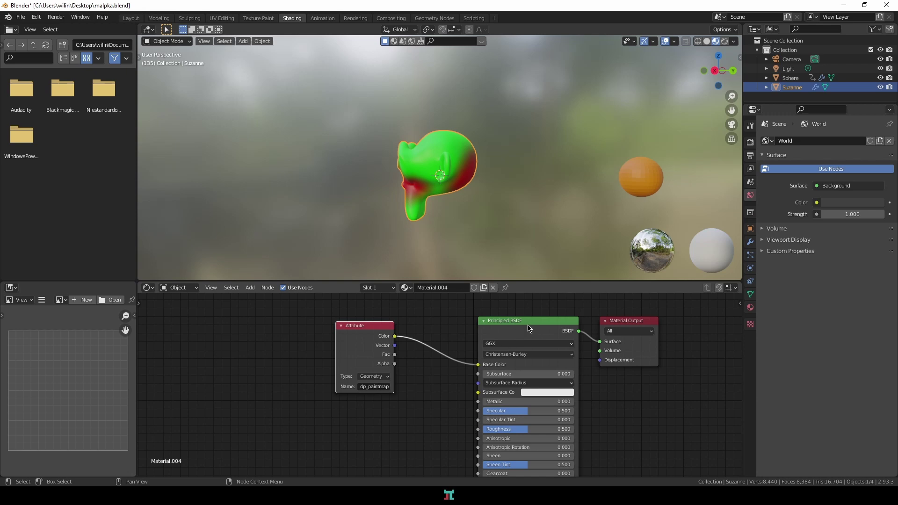
pyautogui.moveTo(529, 328); pyautogui.dragTo(493, 324)
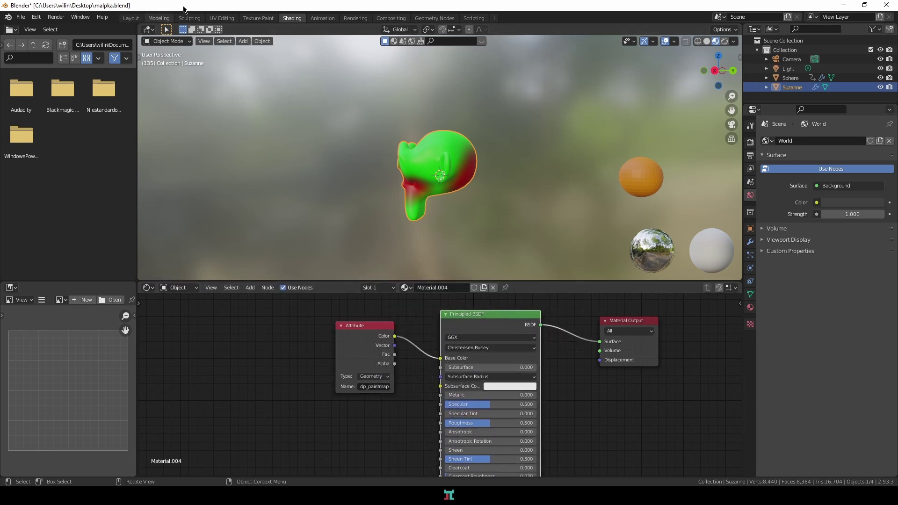
pyautogui.click(130, 17)
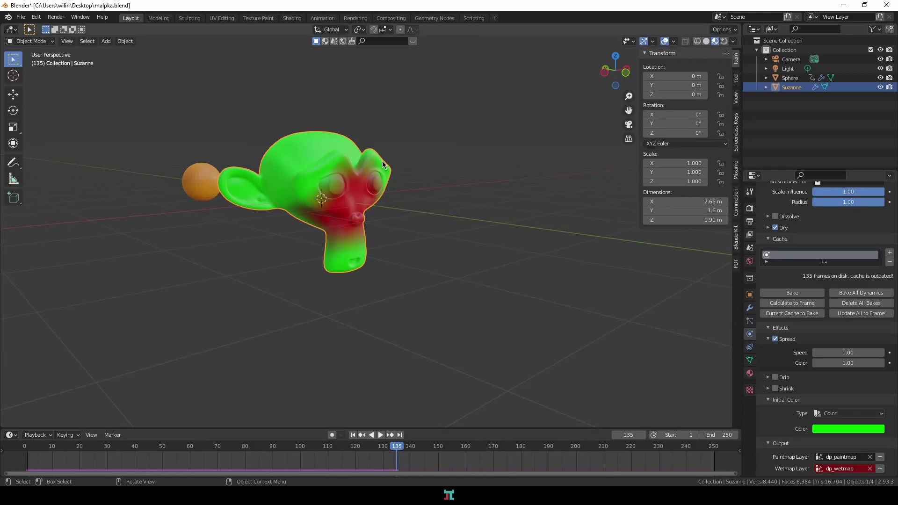
# - Set the Spread Speed of Suzanne's canvas to 3
pyautogui.moveTo(383, 161)
pyautogui.mouseDown(button='middle')
pyautogui.moveTo(385, 98)
pyautogui.moveTo(350, 180)
pyautogui.mouseUp(button='middle')
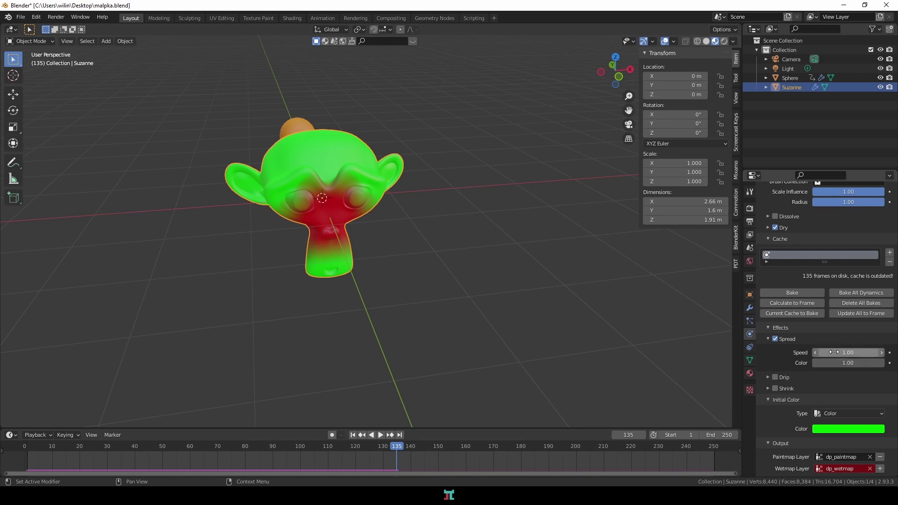
pyautogui.scroll(2, 834, 352)
pyautogui.click(833, 371)
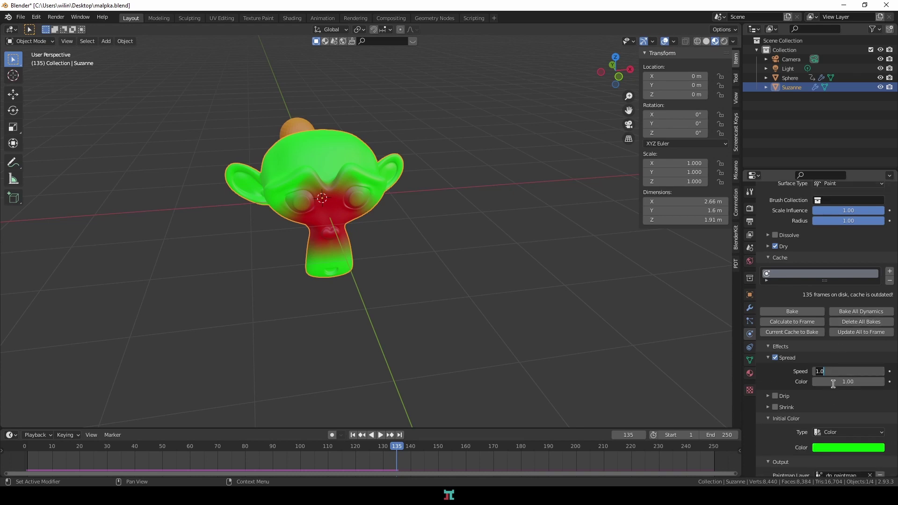
pyautogui.write('3')
pyautogui.press('Return')
# - Replay the simulation from the start to frame 148, with red covering Suzanne's lower face
pyautogui.click(98, 448)
pyautogui.press('space')
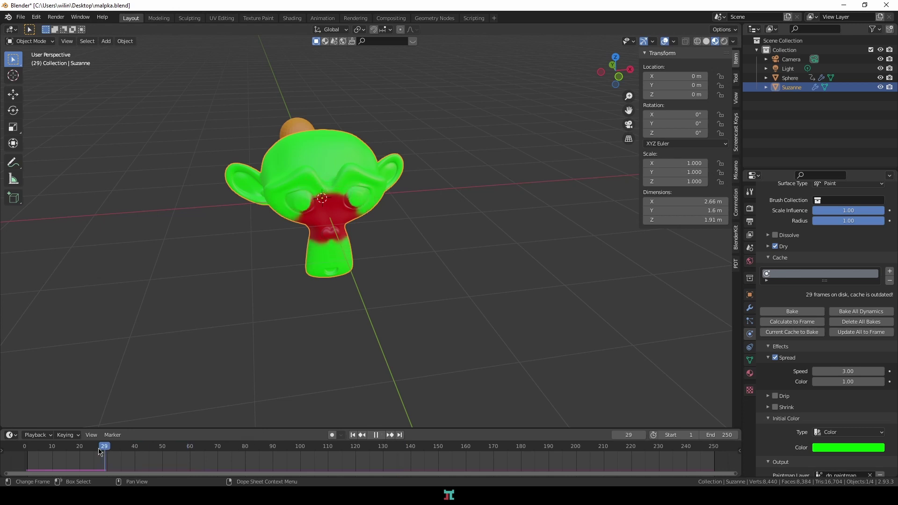
pyautogui.hotkey('shift', 'Left')
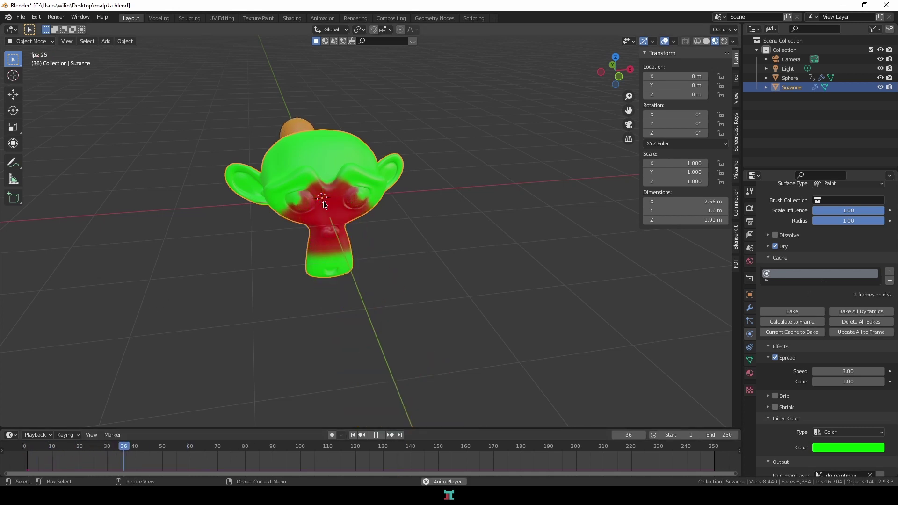
pyautogui.moveTo(393, 198)
pyautogui.mouseDown(button='middle')
pyautogui.moveTo(326, 182)
pyautogui.moveTo(382, 218)
pyautogui.mouseUp(button='middle')
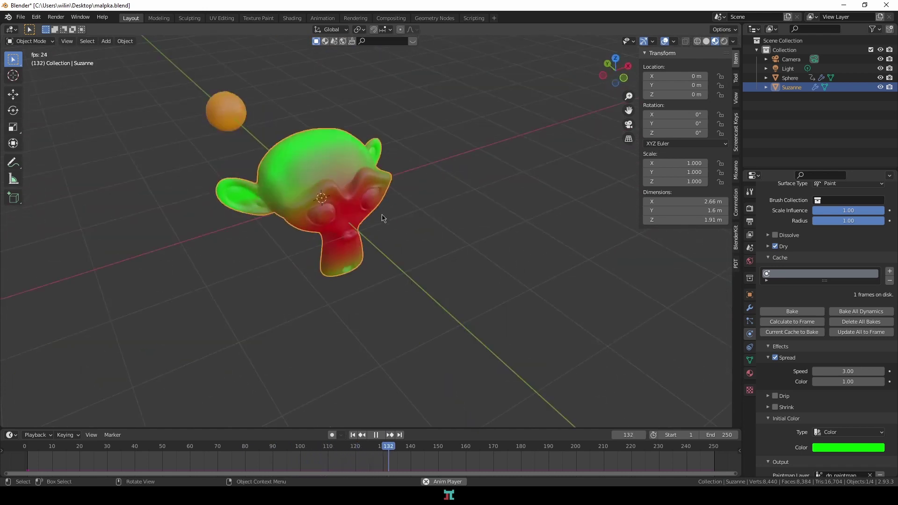
pyautogui.press('space')
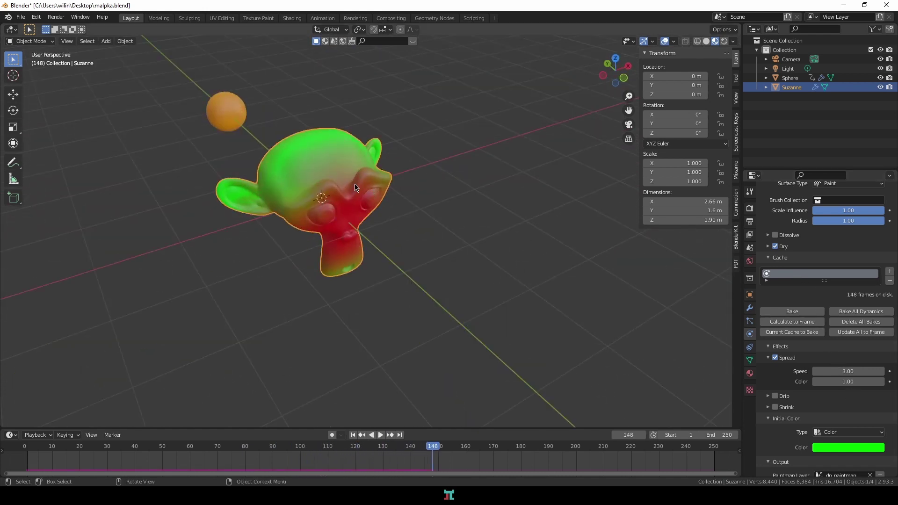
pyautogui.scroll(2, 741, 281)
pyautogui.scroll(2, 741, 281)
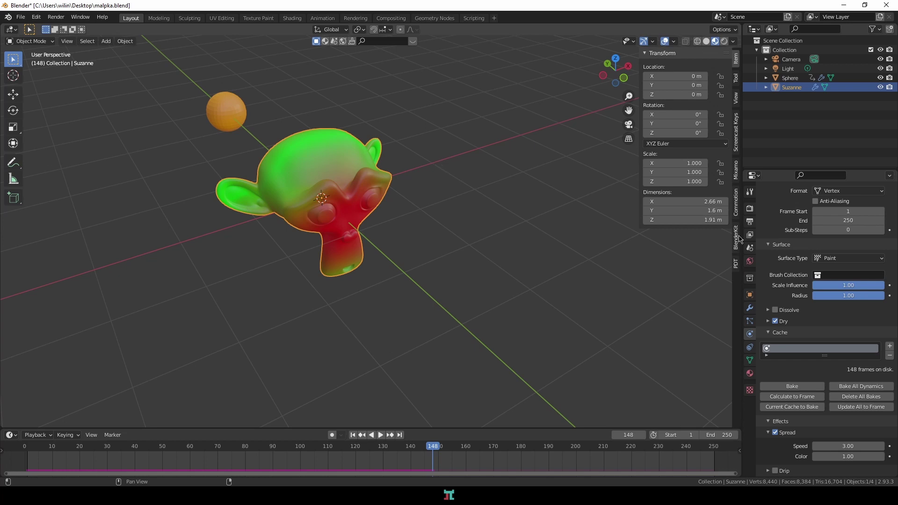
# - Set the canvas Sub-Steps to 3 and bake all 250 frames of the paint simulation
pyautogui.scroll(2, 853, 252)
pyautogui.moveTo(869, 267); pyautogui.dragTo(877, 267)
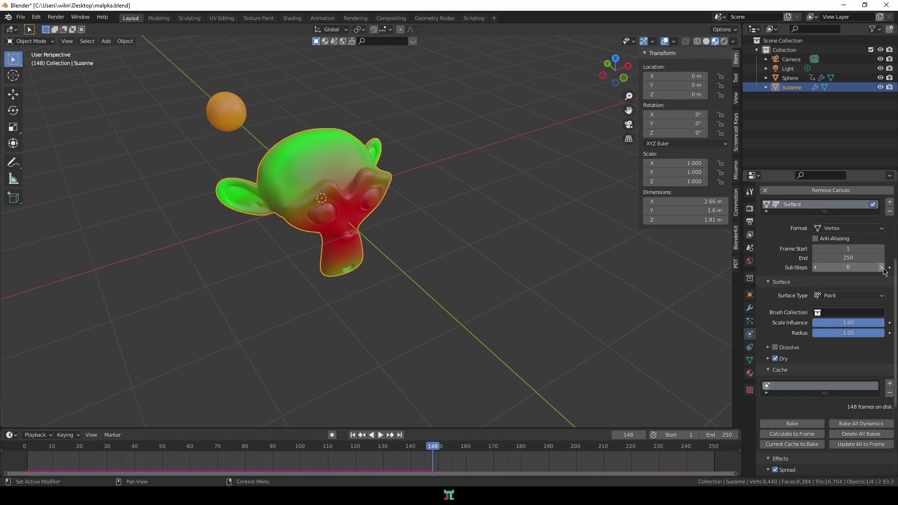
pyautogui.click(881, 267)
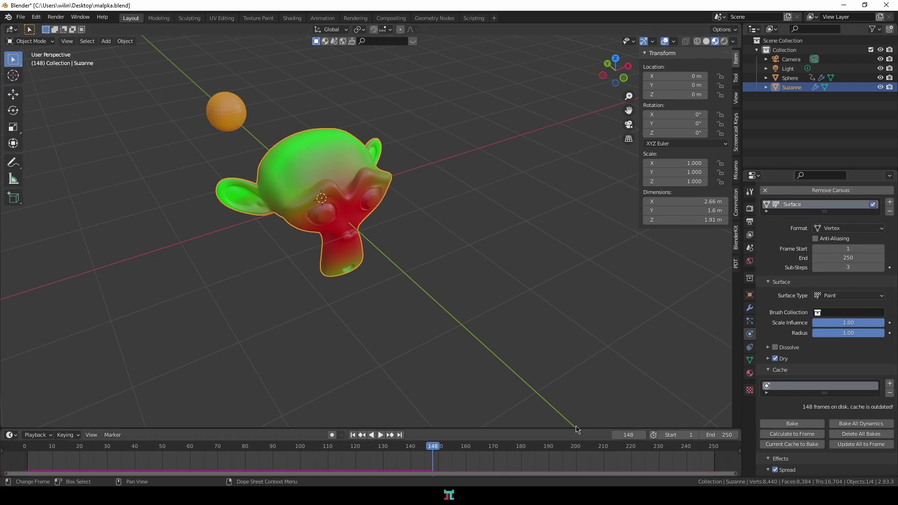
pyautogui.click(792, 423)
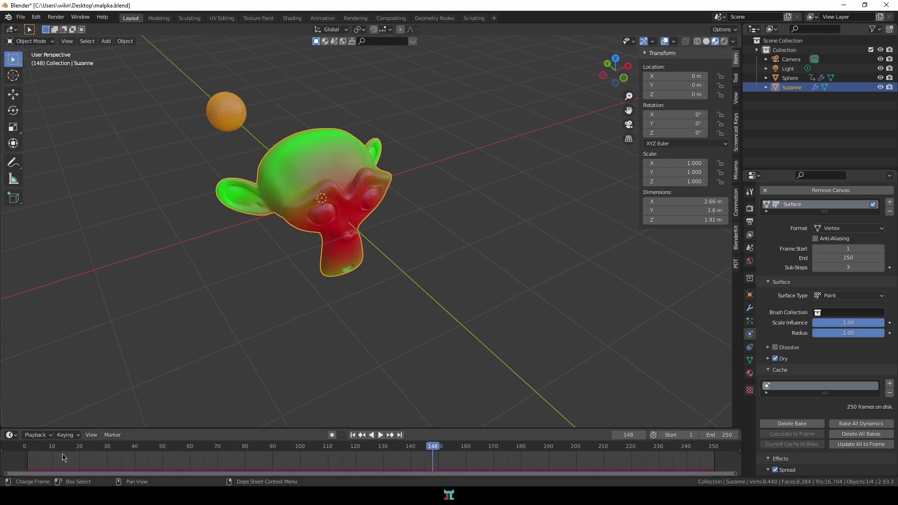
# - Play the baked animation to frame 149 and orbit to a slightly raised front view
pyautogui.hotkey('shift', 'Left')
pyautogui.press('space')
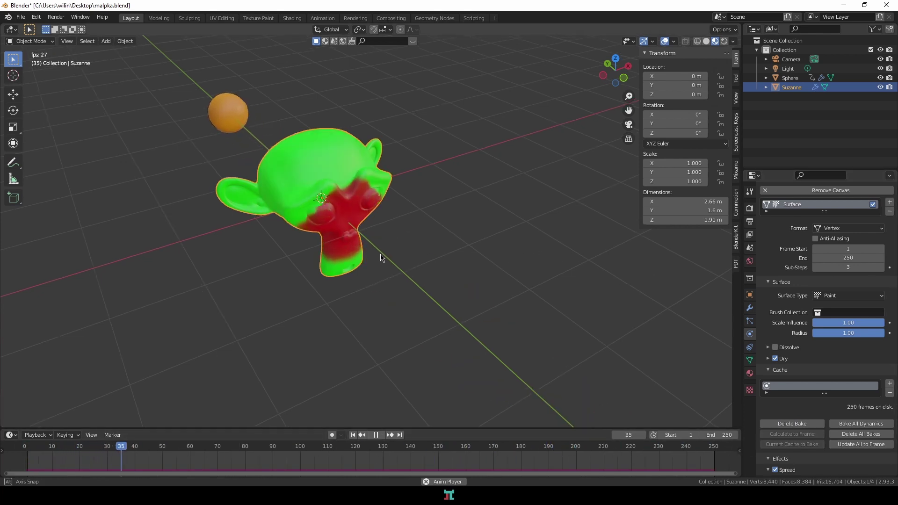
pyautogui.moveTo(547, 257); pyautogui.dragTo(288, 146, button='middle')
pyautogui.scroll(3, 313, 174)
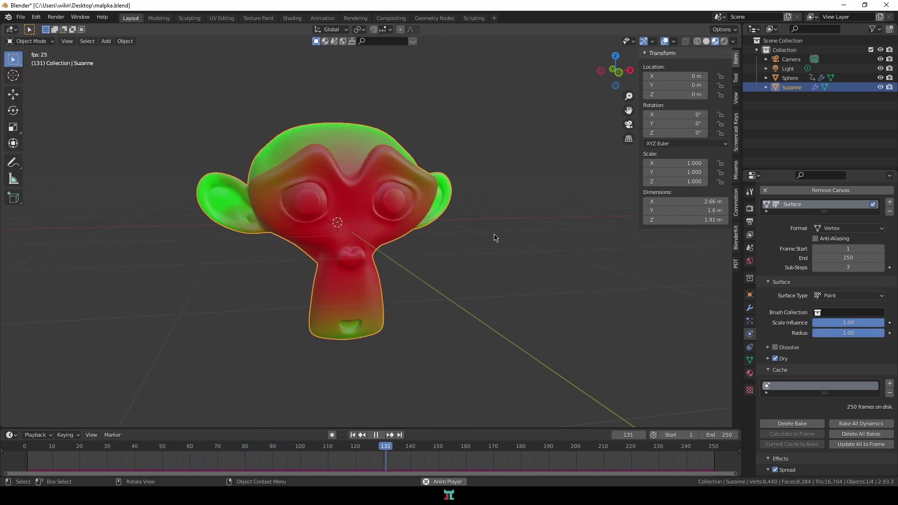
pyautogui.press('space')
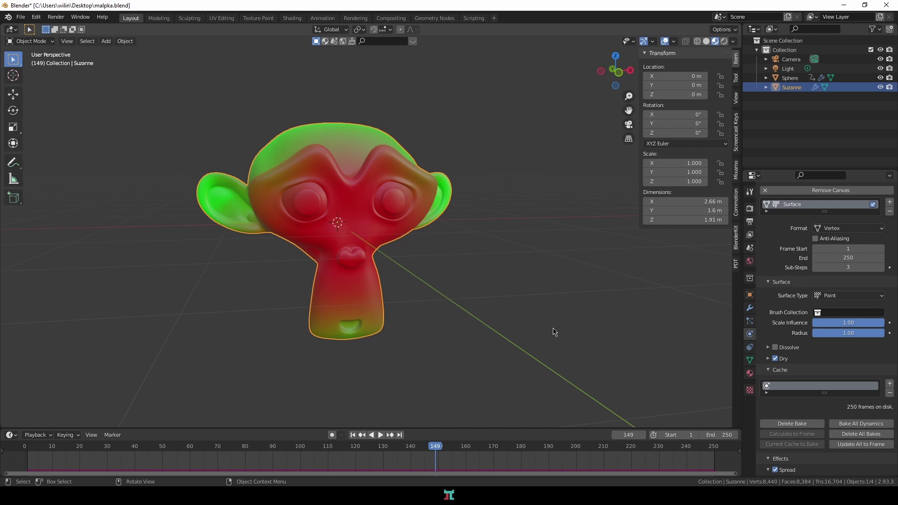
pyautogui.moveTo(424, 278); pyautogui.dragTo(391, 239, button='middle')
pyautogui.click(41, 42)
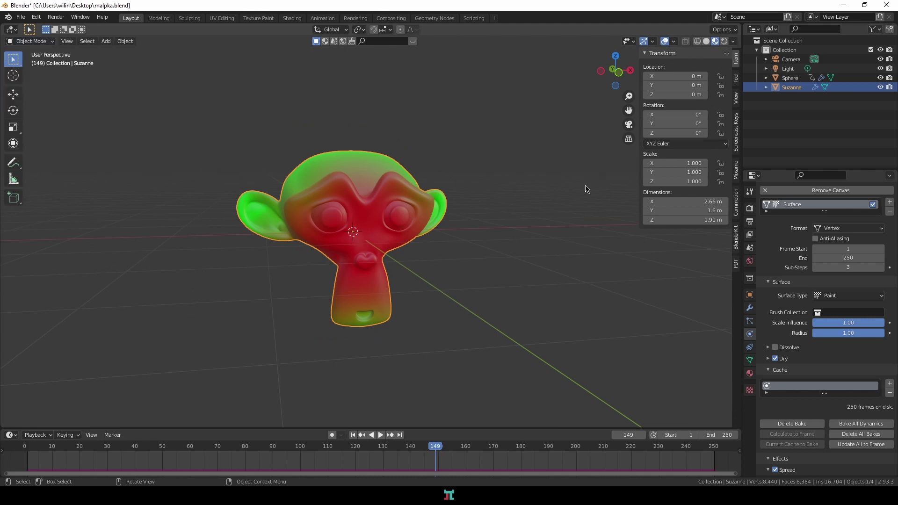
# - Select the Sphere, then Suzanne, then deselect everything to show the unoutlined painted head
pyautogui.click(375, 157)
pyautogui.click(403, 205)
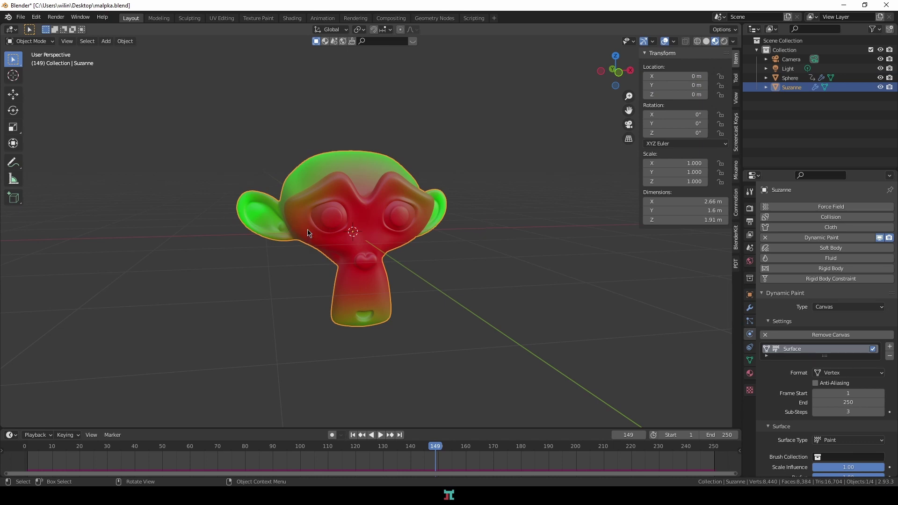
pyautogui.click(29, 41)
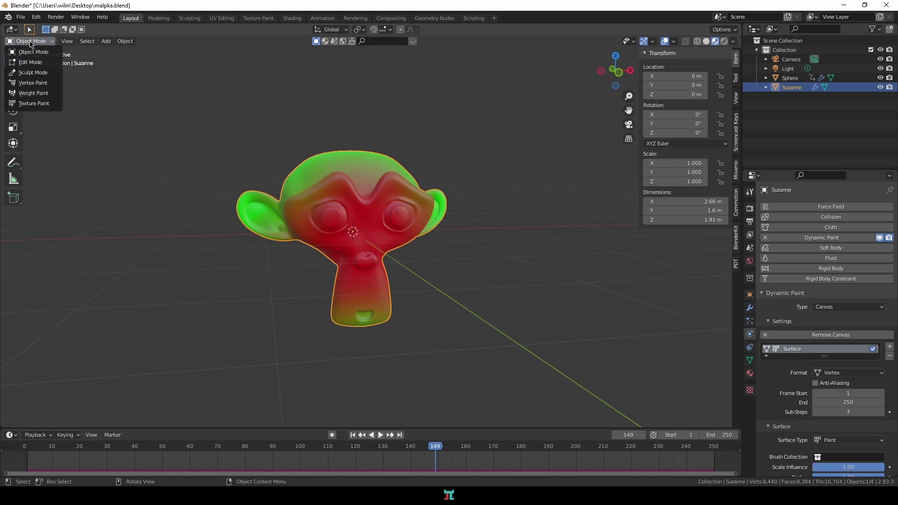
pyautogui.click(453, 282)
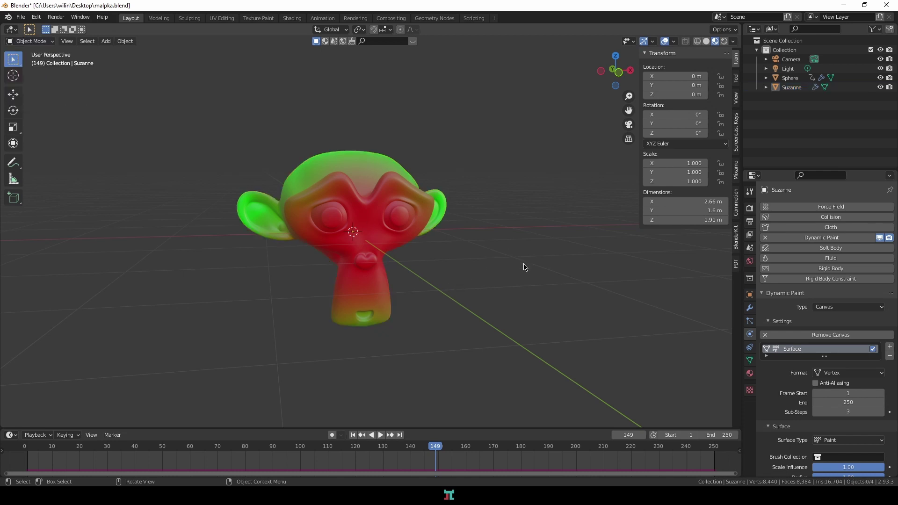